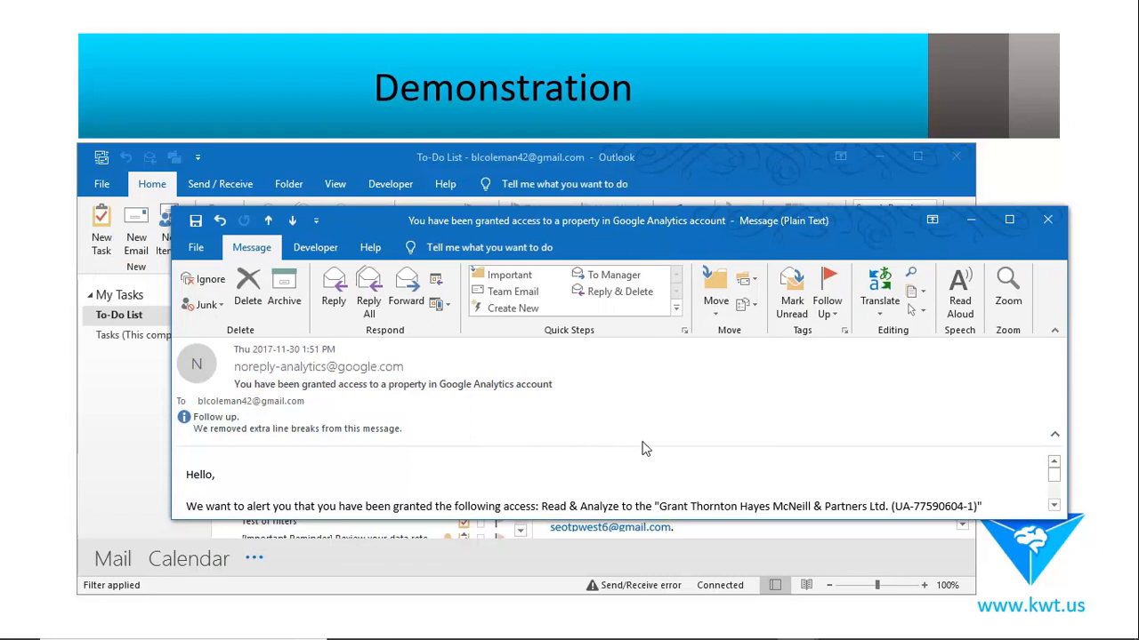
Read through the open Google Analytics access message, close it, and view the commands available for it in the To-Do list.
scroll(664, 481, down, 5)
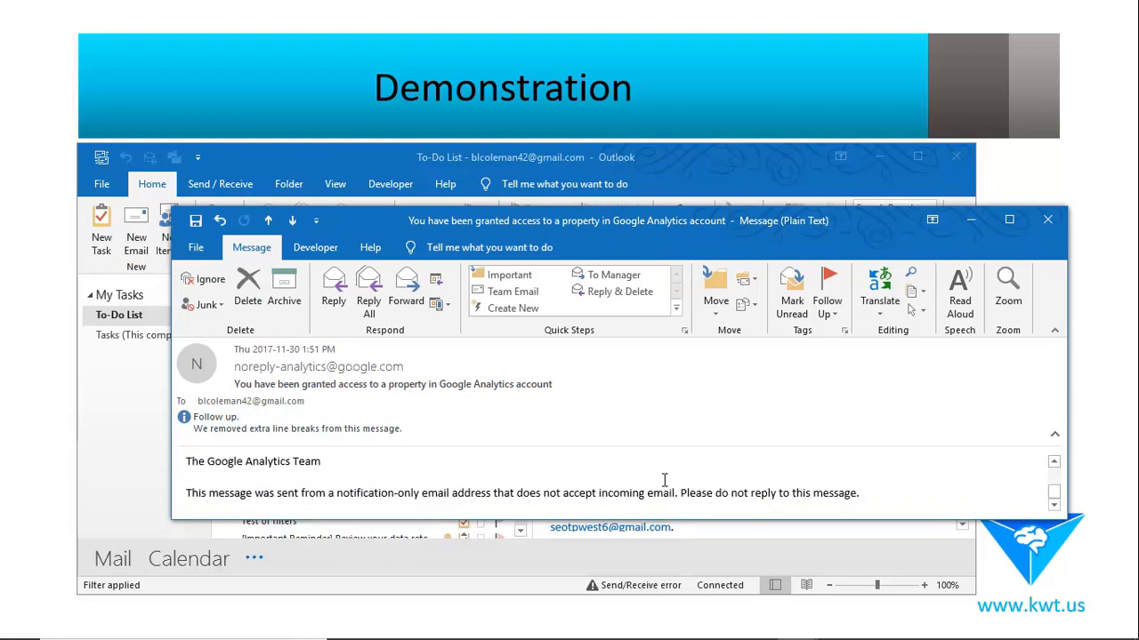
scroll(663, 481, up, 5)
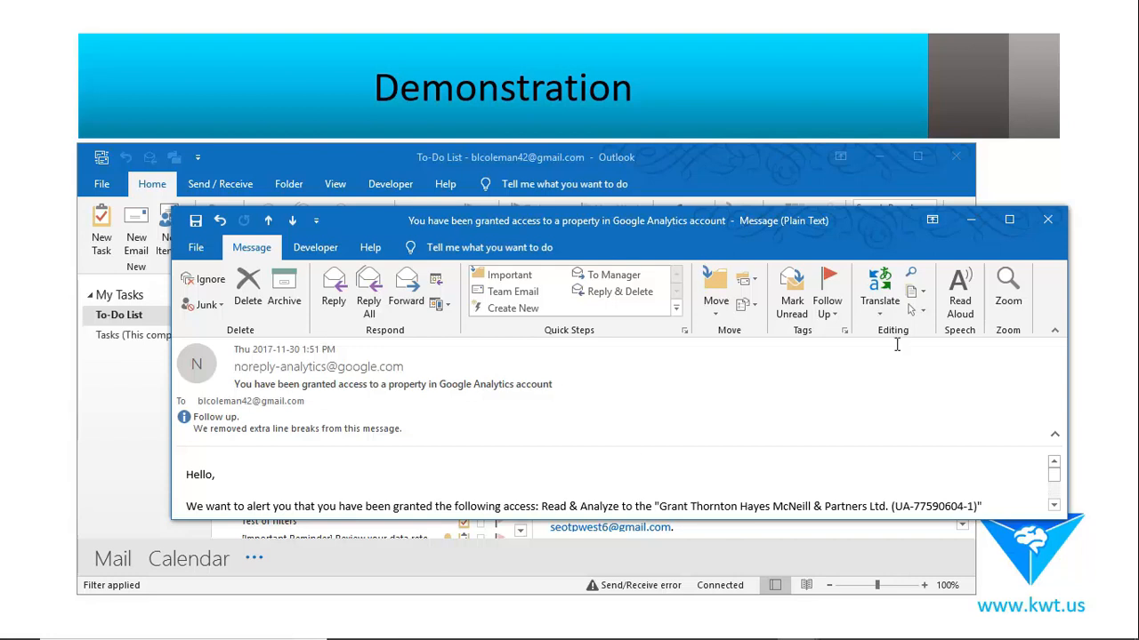
click(1046, 223)
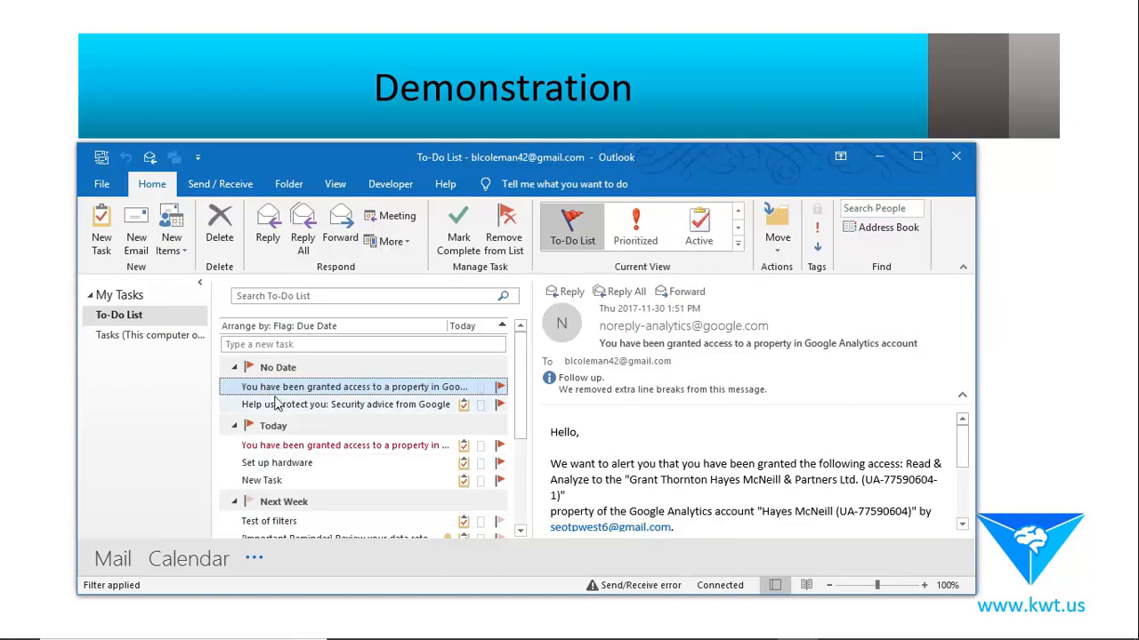
right_click(278, 391)
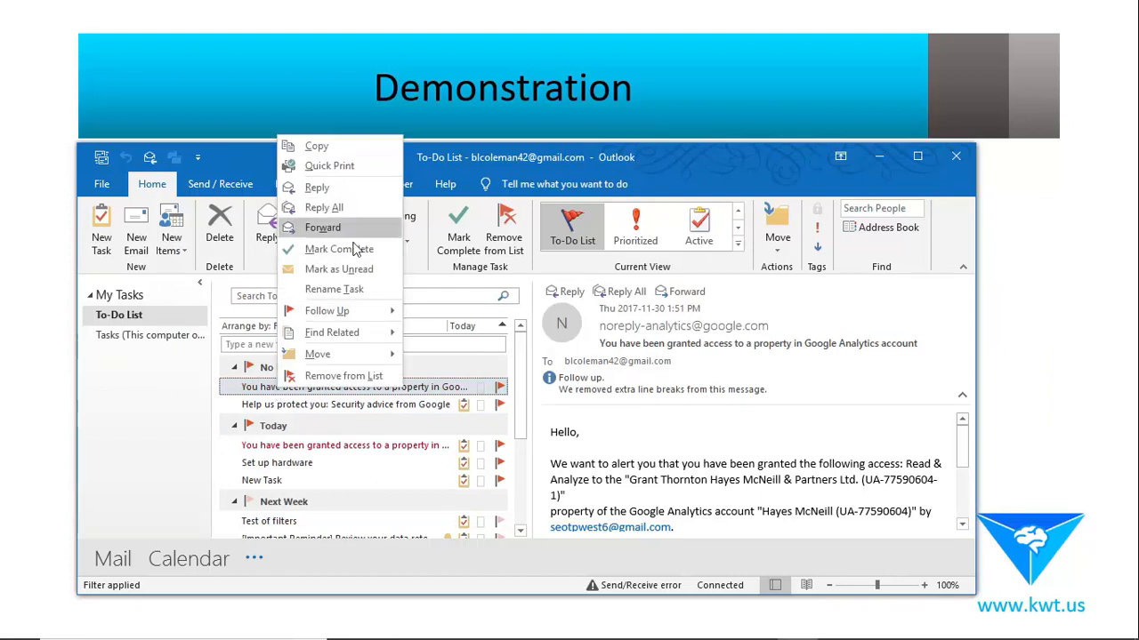
click(305, 407)
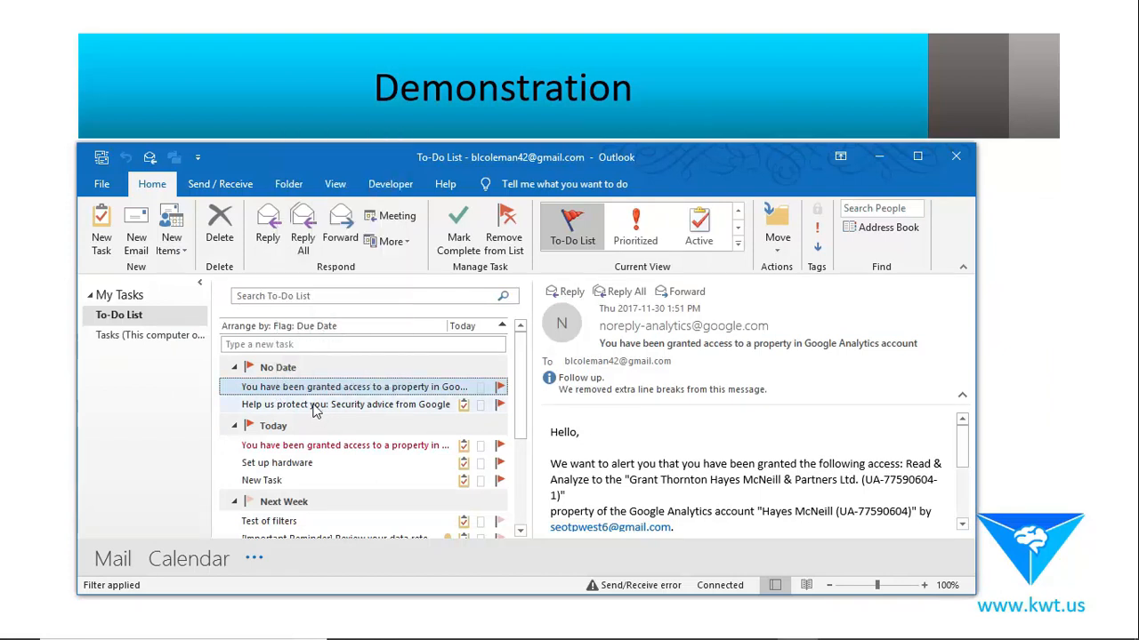
Open the "Help us protect you: Security advice from Google" task and set its start date to 2018-12-27 and due date to 2019-01-03.
double_click(305, 408)
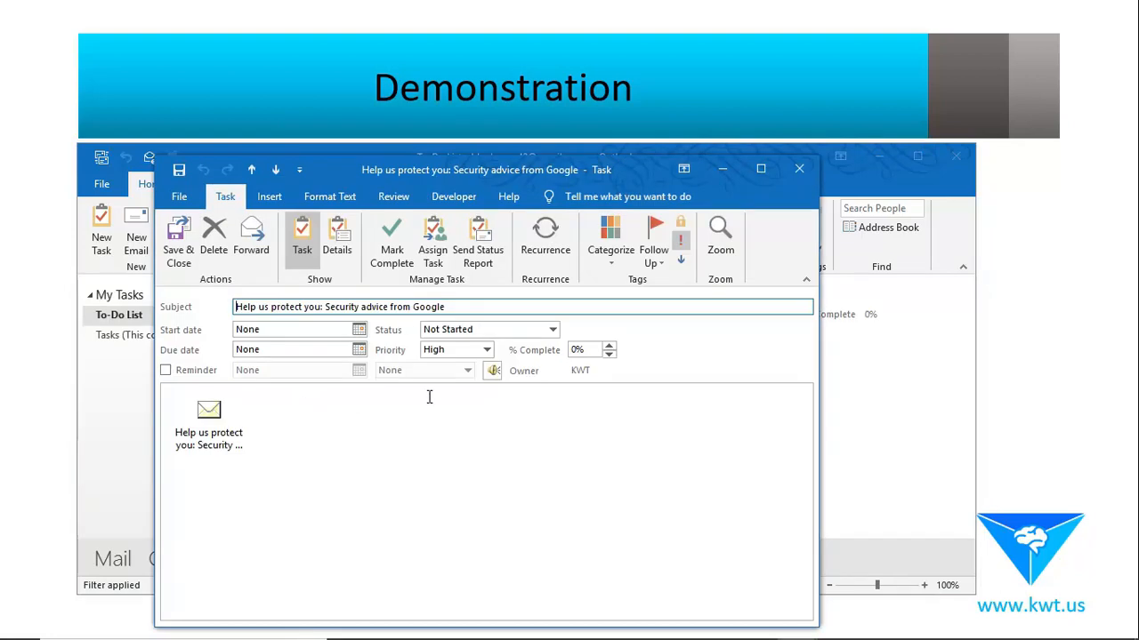
click(358, 331)
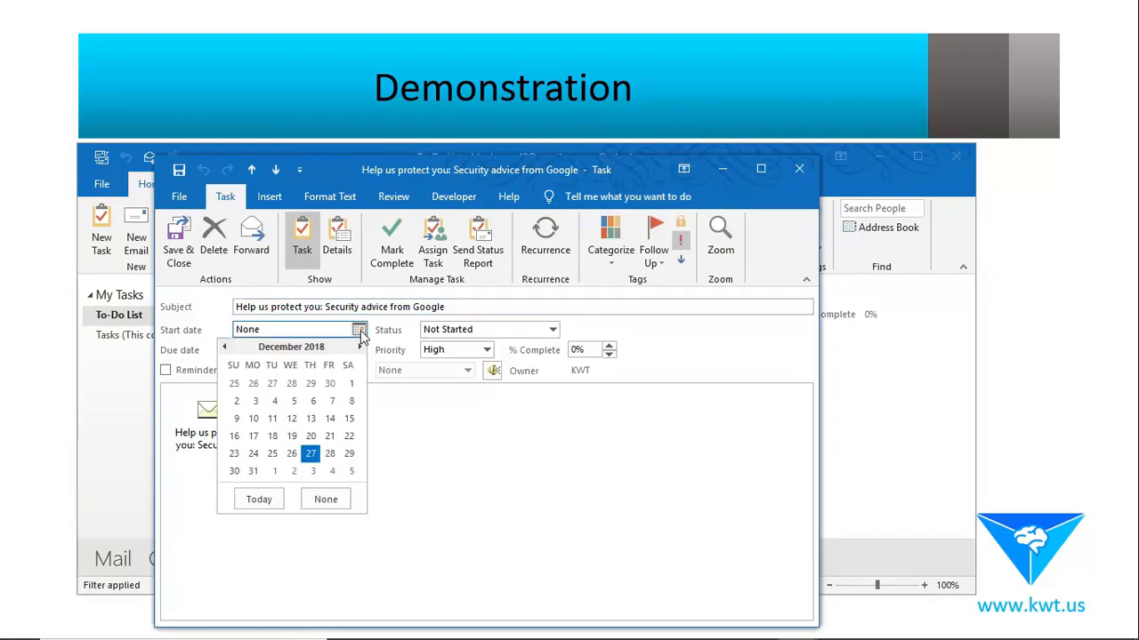
click(310, 453)
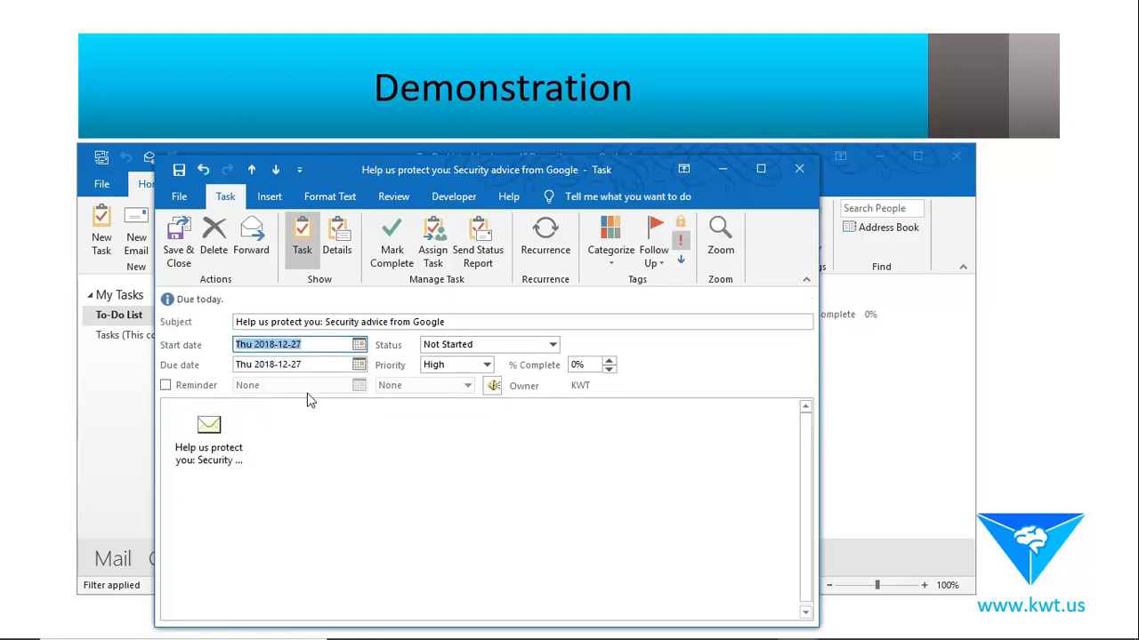
click(359, 365)
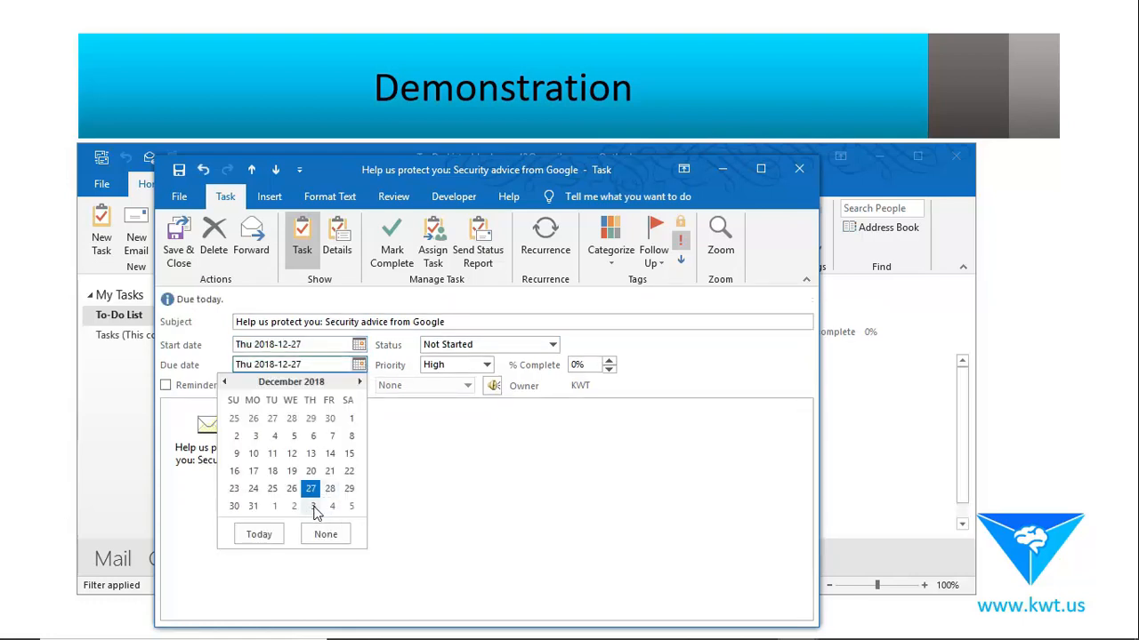
click(316, 507)
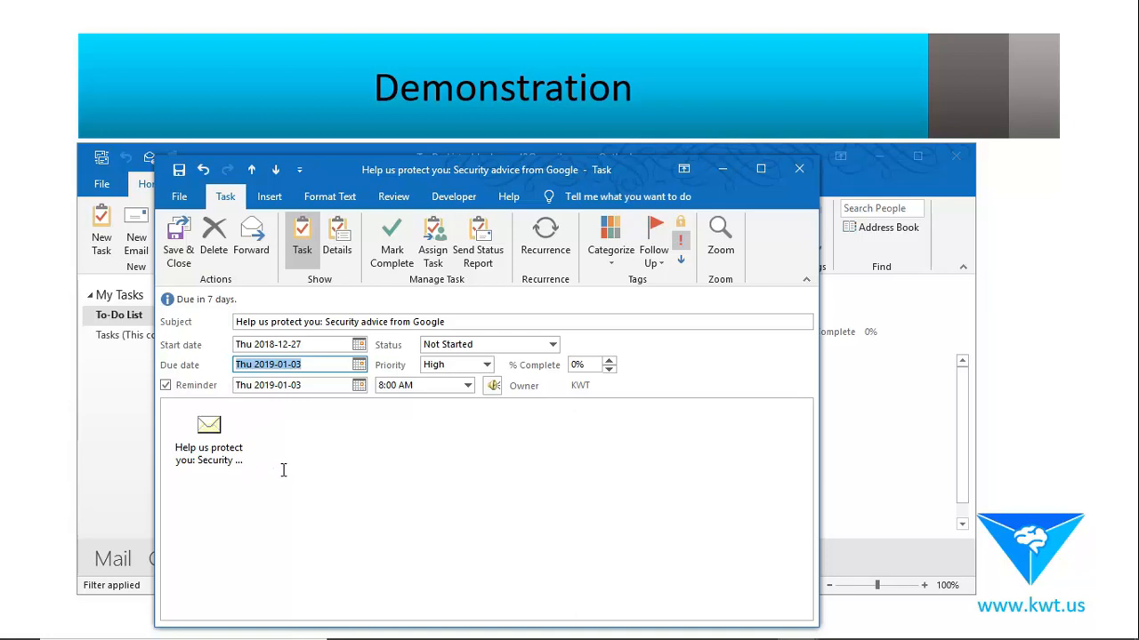
Set the security advice task's completion to 10% and raise it to 100%.
double_click(578, 365)
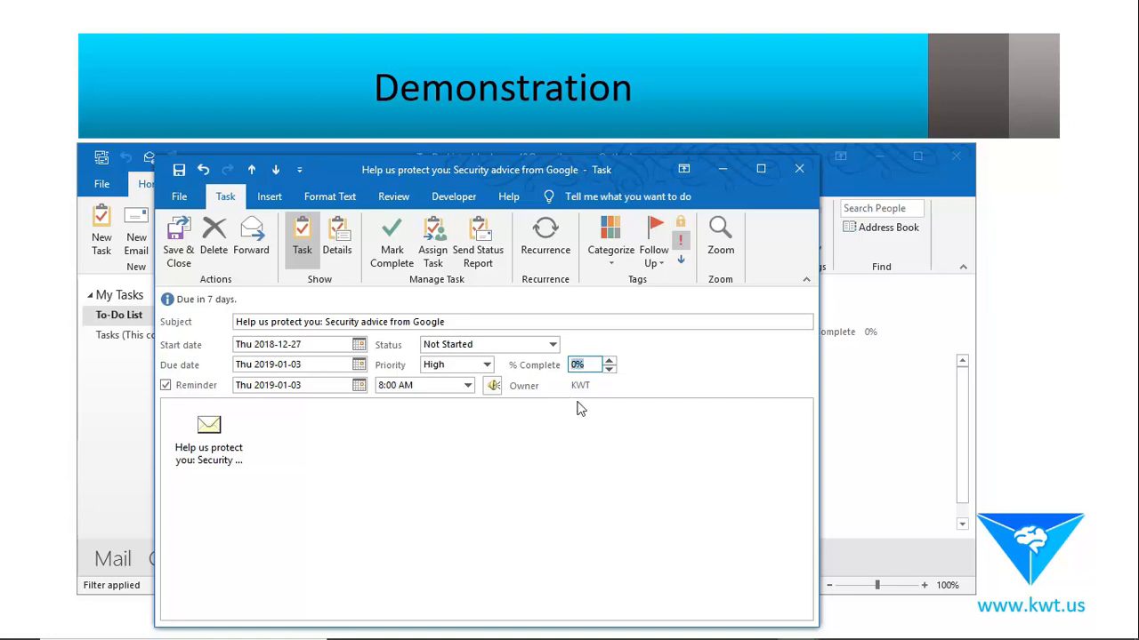
text(10)
click(462, 388)
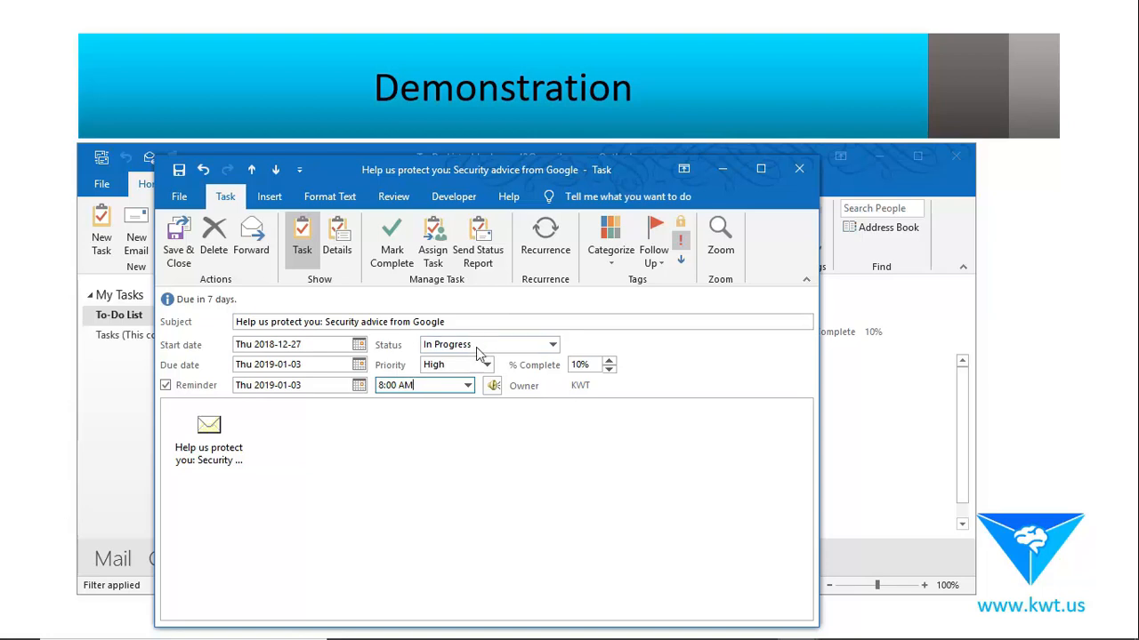
drag(599, 368, 527, 369)
text(100)
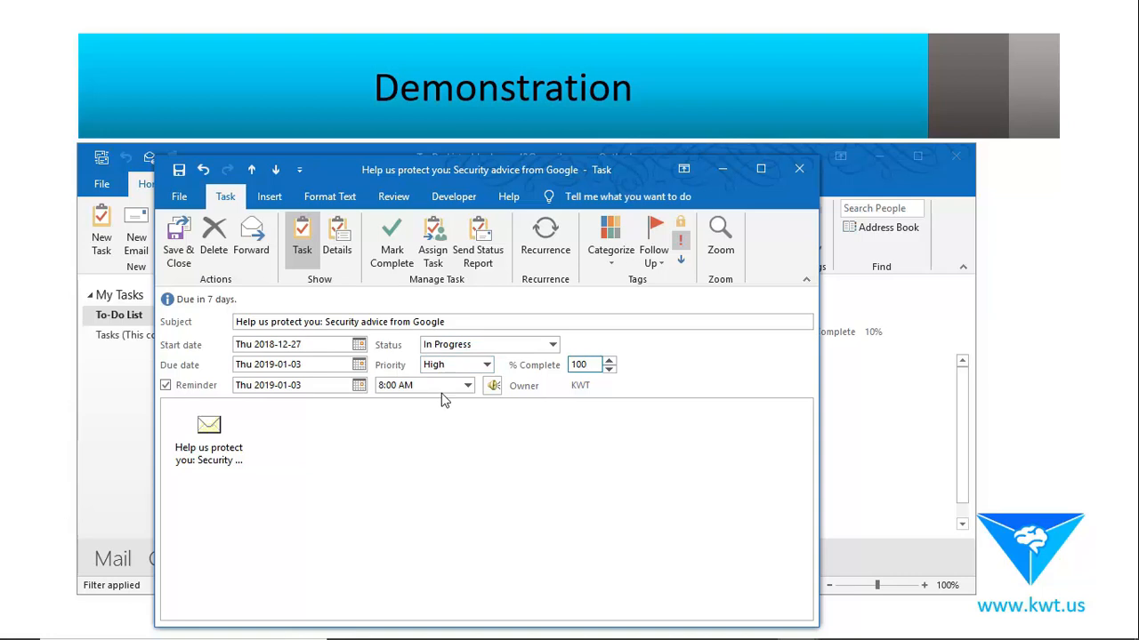
click(453, 448)
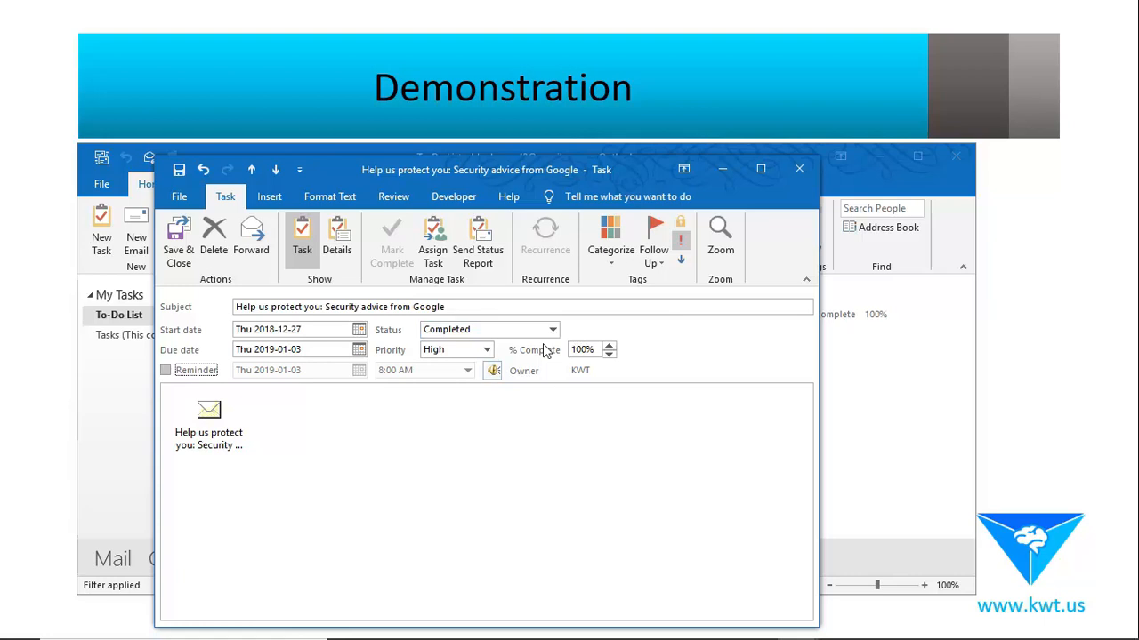
Set the security advice task's completion percentage to 50%.
click(582, 349)
double_click(582, 349)
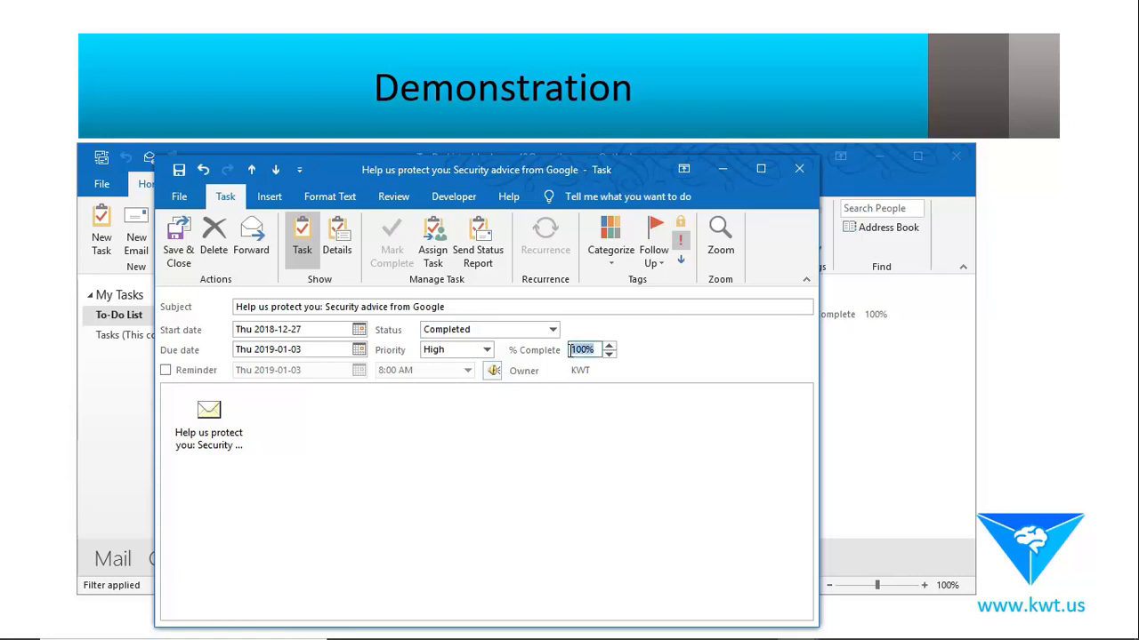
text(50)
key(Tab)
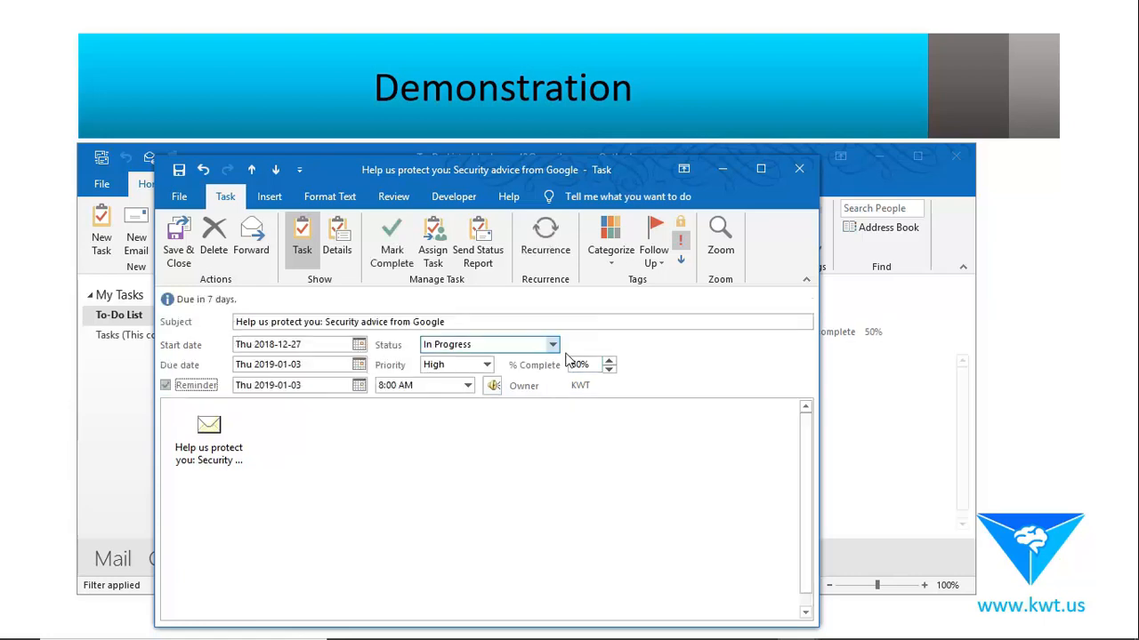
Set the security advice task's status to Waiting on someone else, and save and close the task.
click(552, 345)
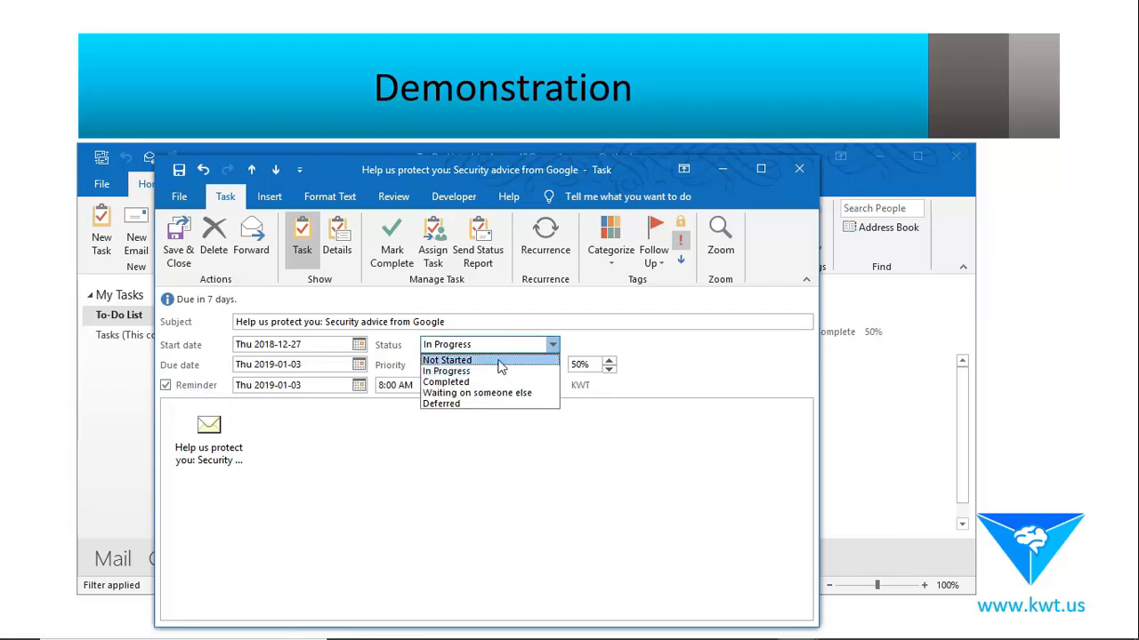
click(495, 396)
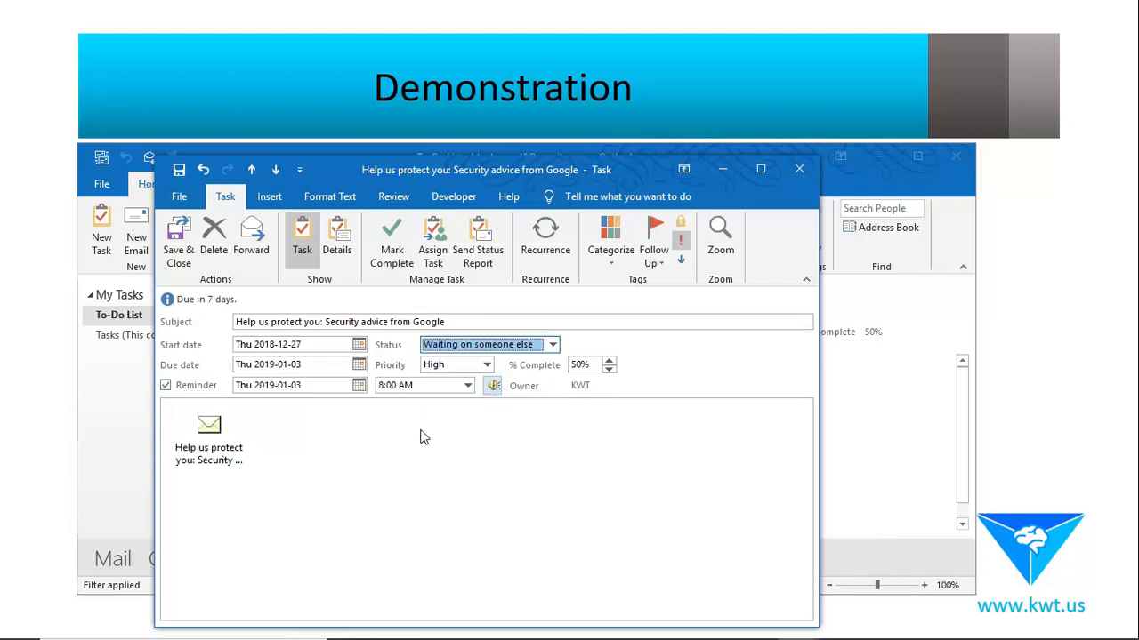
click(457, 471)
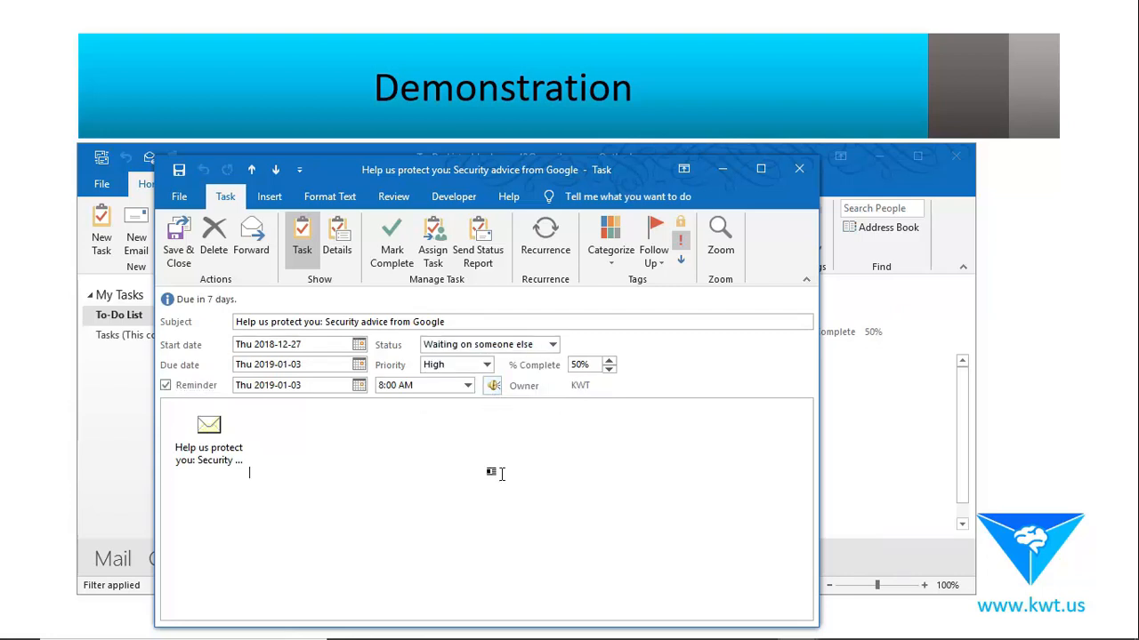
click(169, 252)
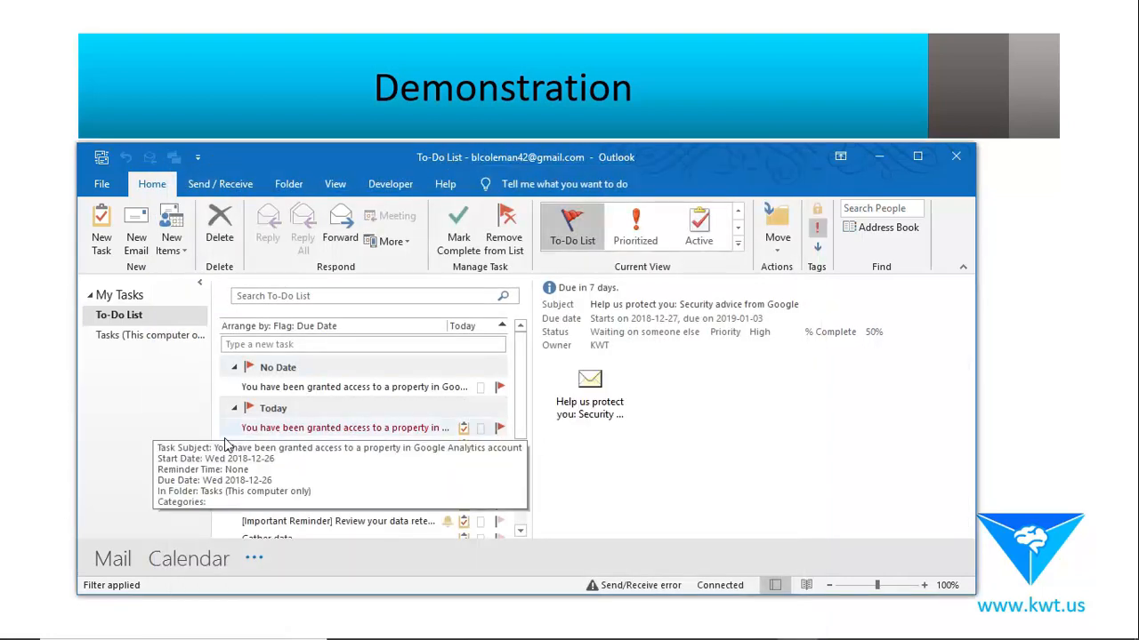
Switch the To-Do list to the Overdue view.
click(343, 185)
click(101, 242)
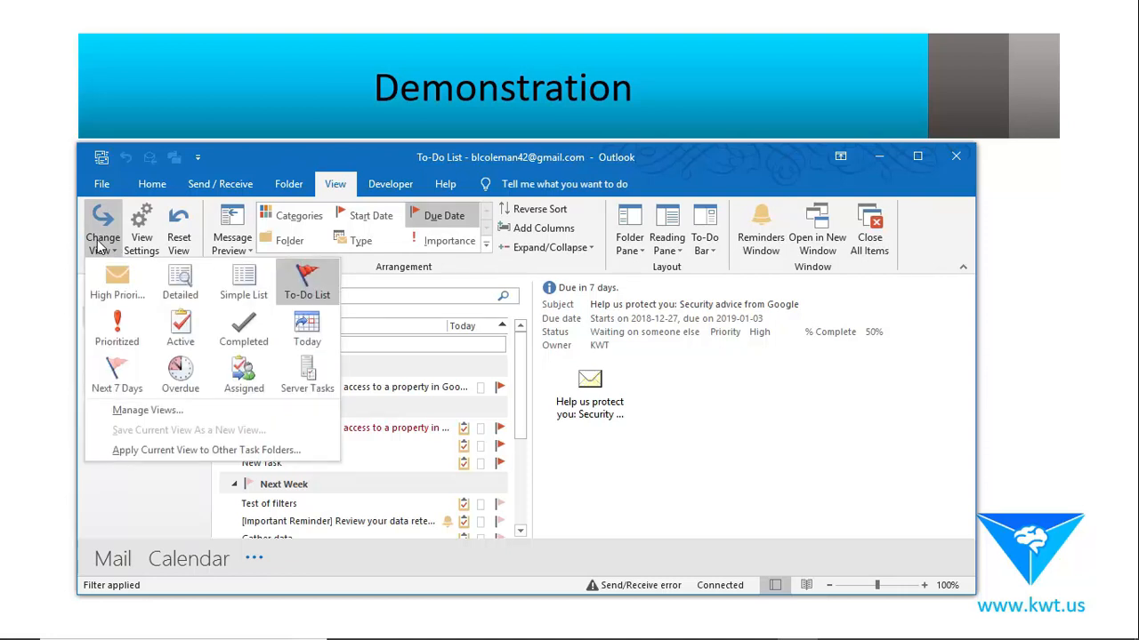
click(366, 161)
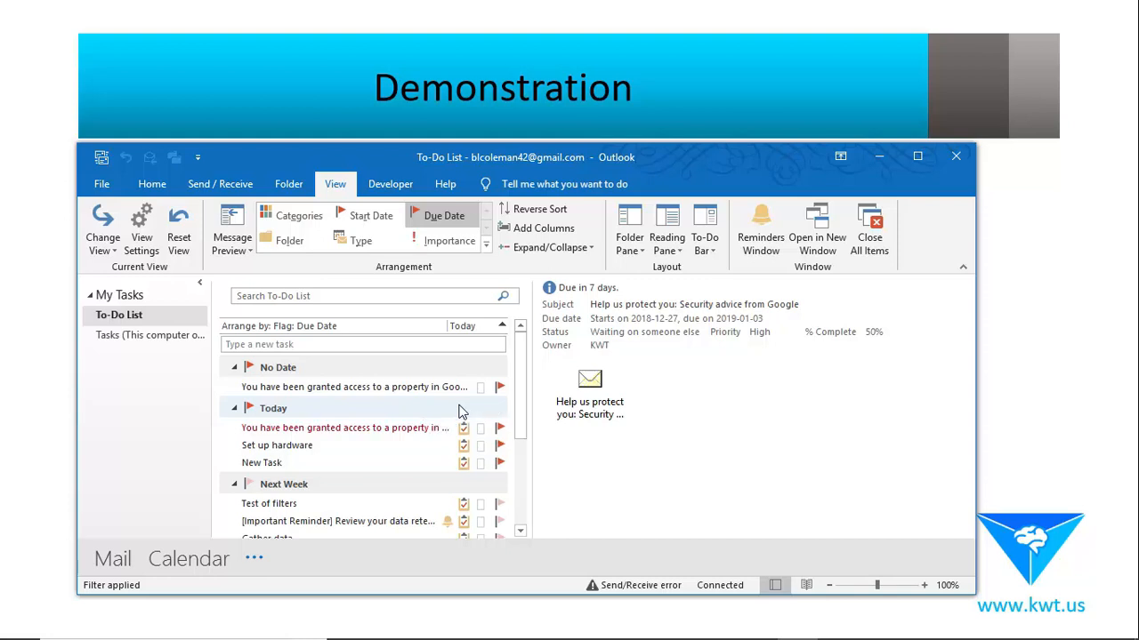
click(105, 242)
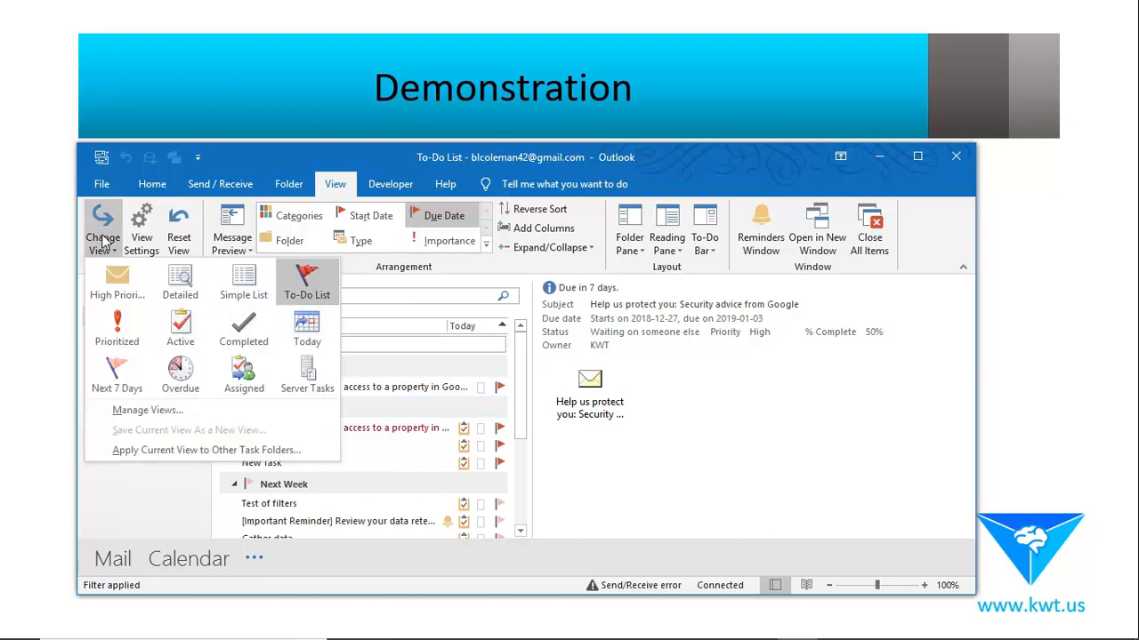
click(169, 372)
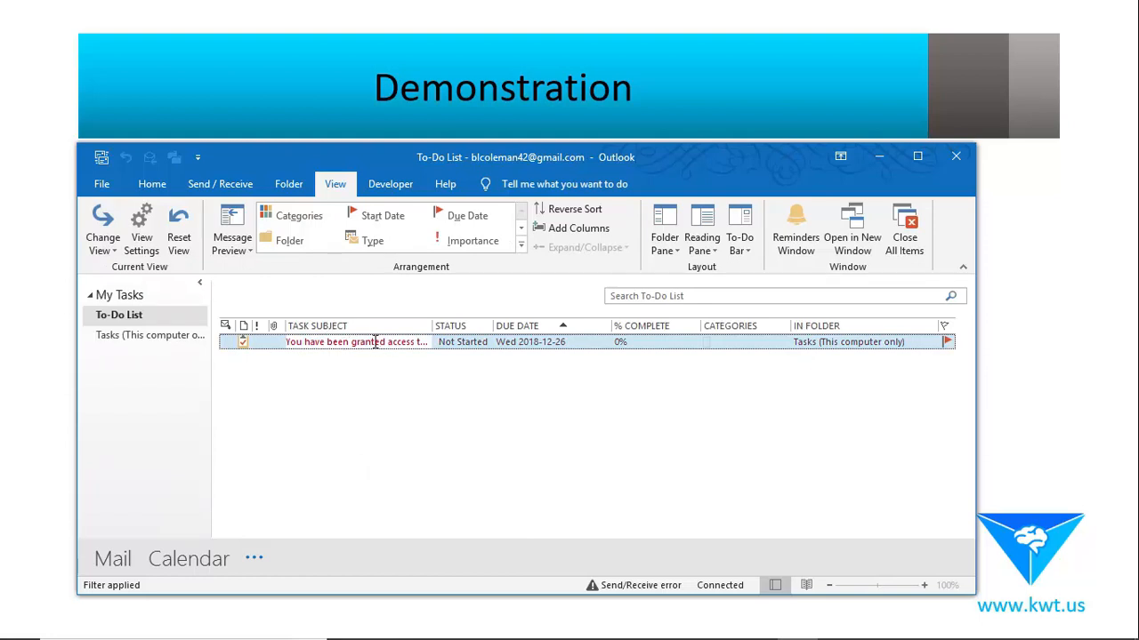
Open the overdue Google Analytics access task and set its due date to 2019-01-02 and status to Deferred.
double_click(376, 343)
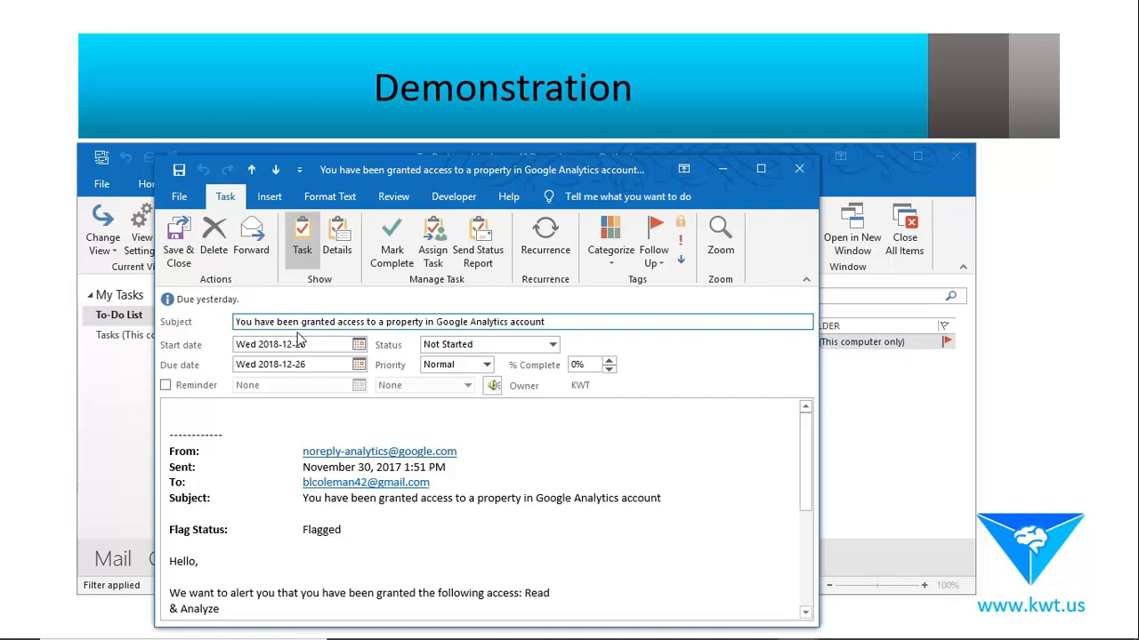
click(359, 366)
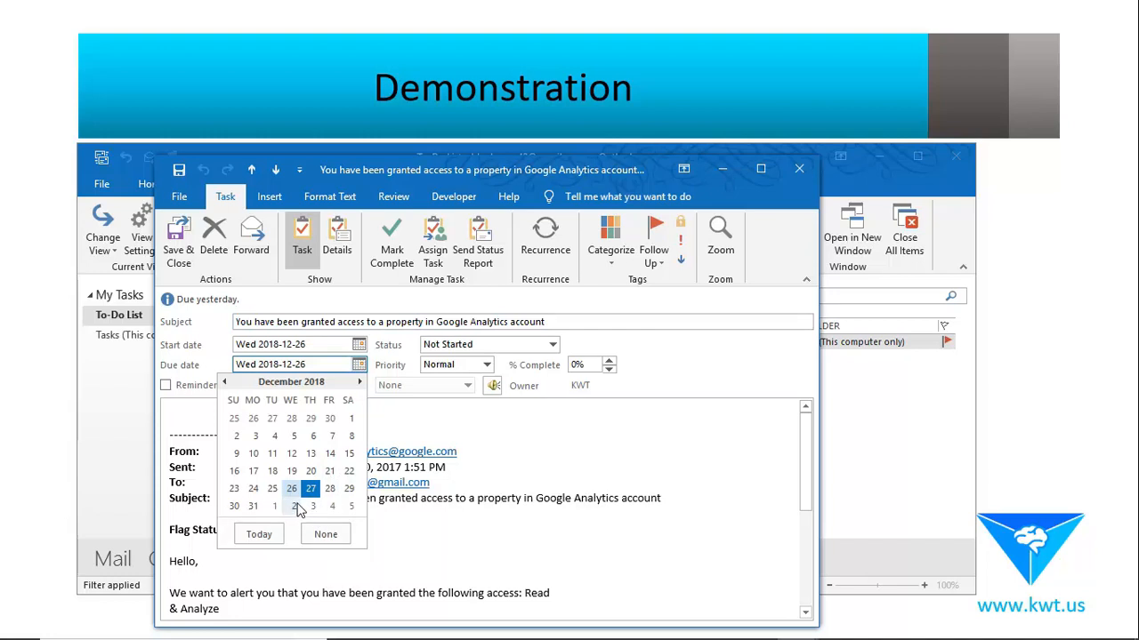
click(295, 506)
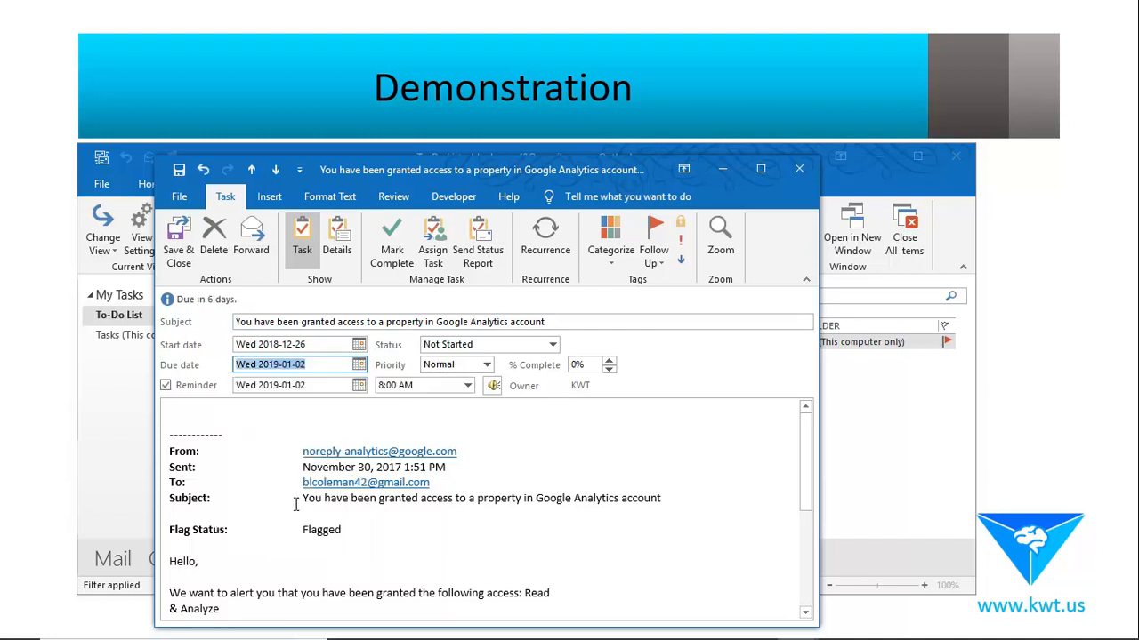
click(546, 348)
click(463, 405)
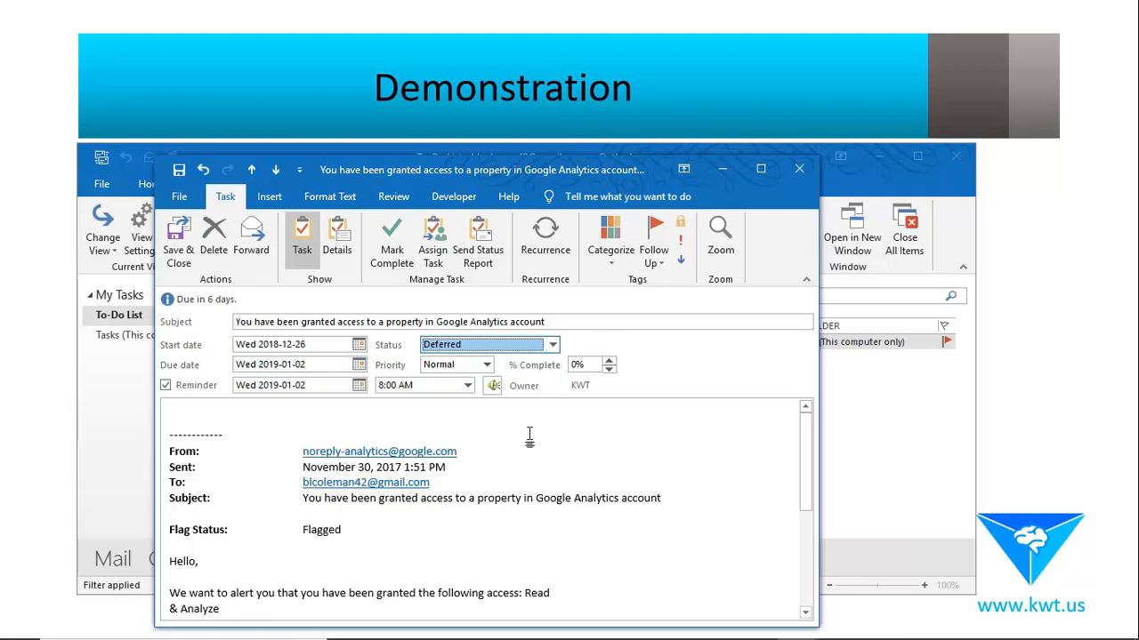
Set the Google Analytics access task's start date to 2019-01-03.
click(358, 345)
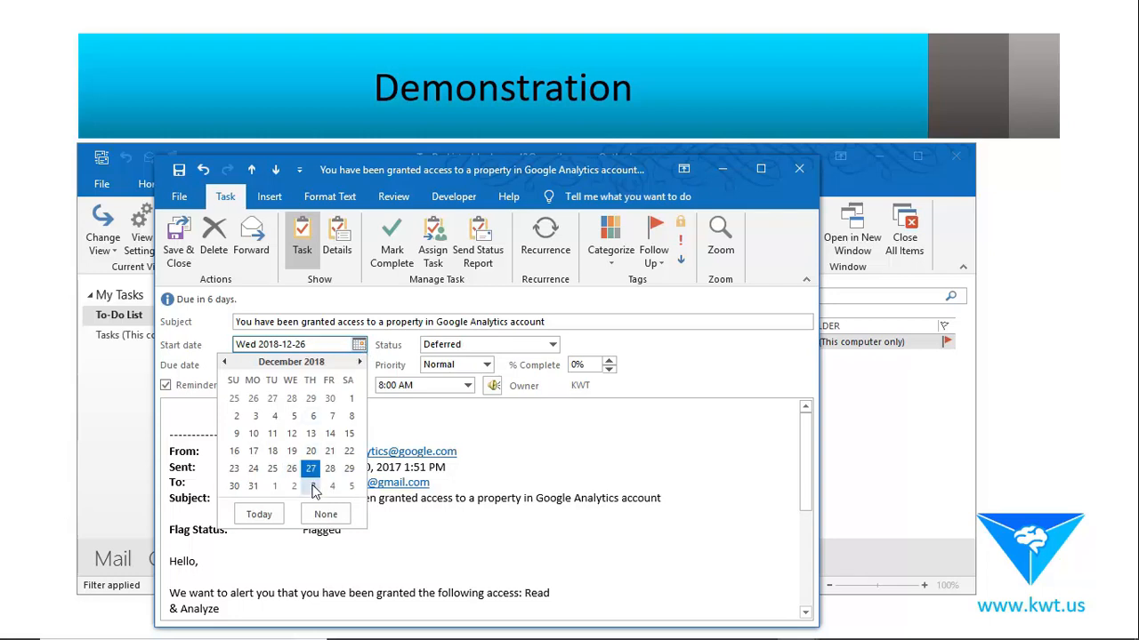
click(313, 486)
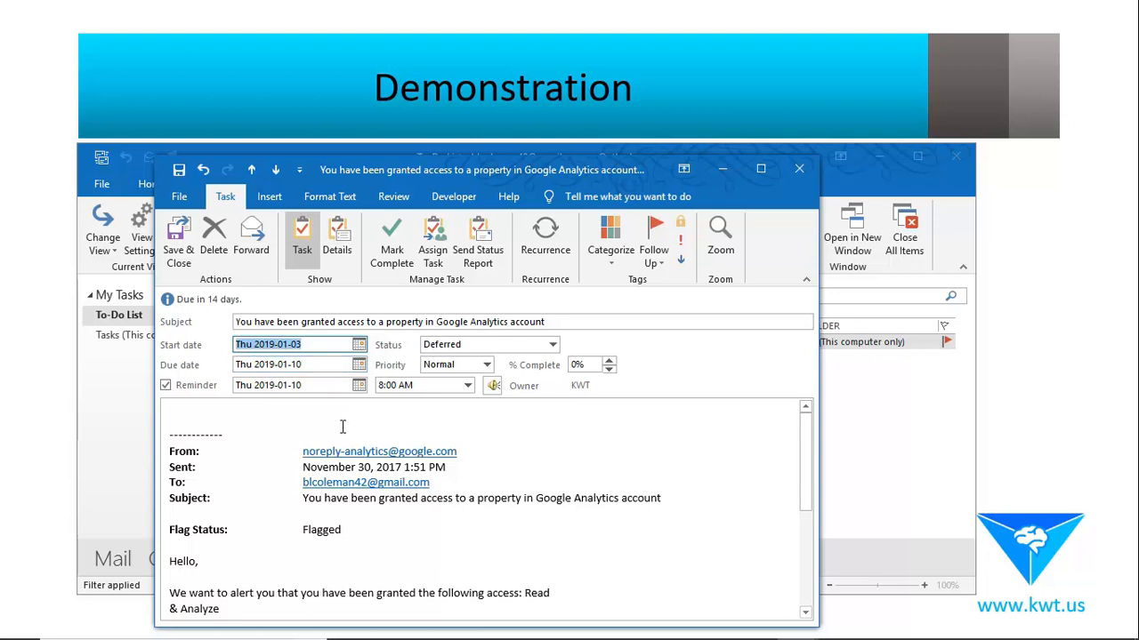
click(290, 410)
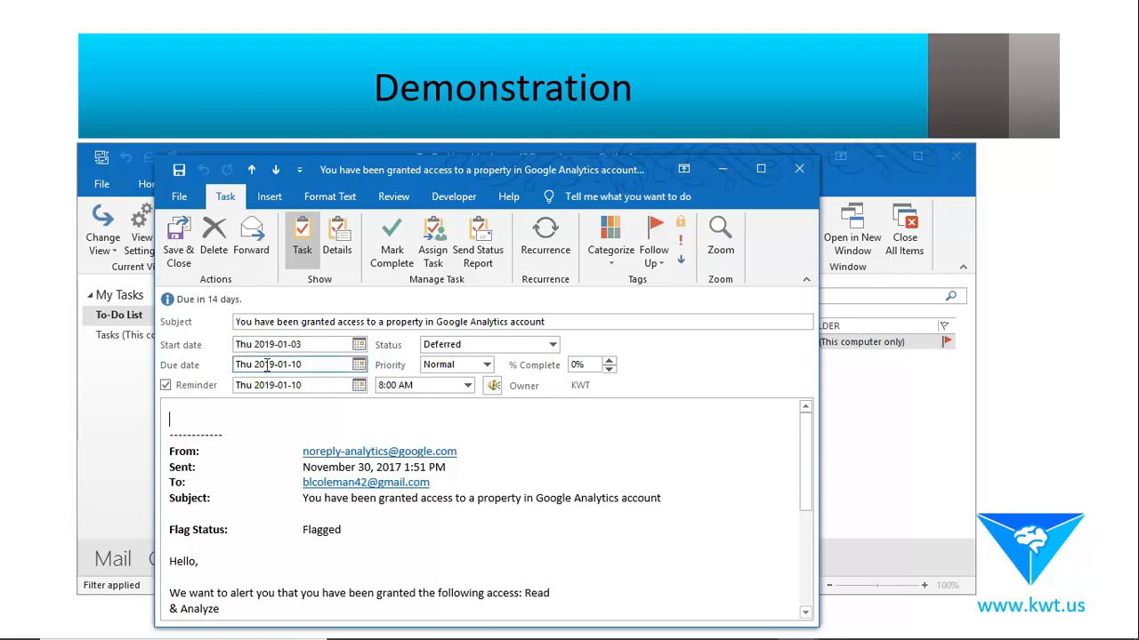
Set the Google Analytics access task's start date to 2019-01-10.
click(359, 345)
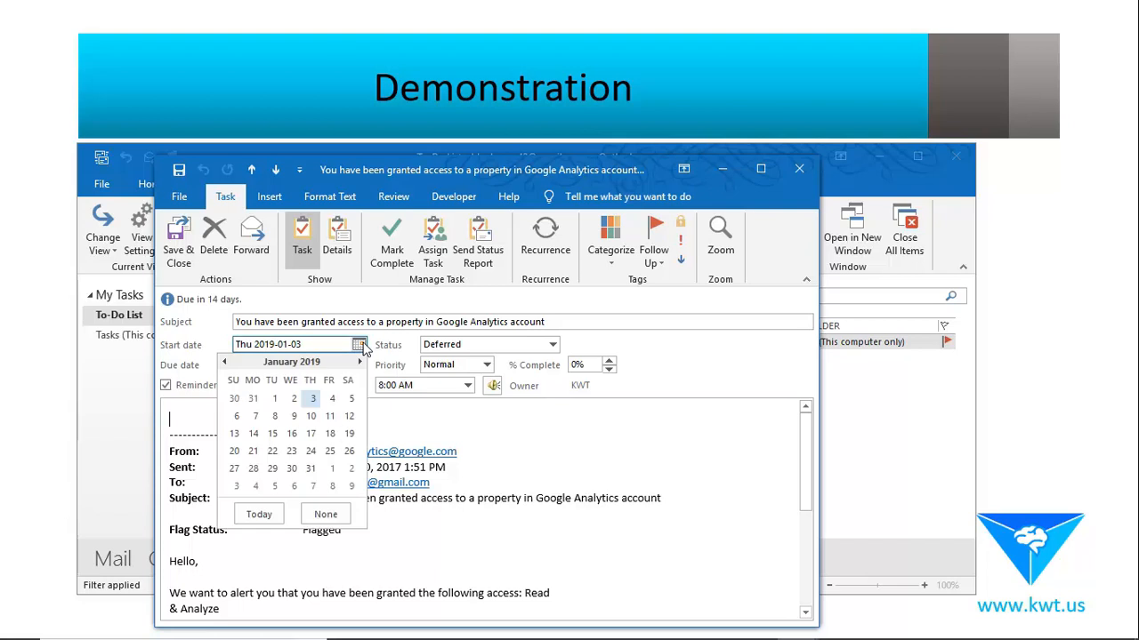
click(311, 416)
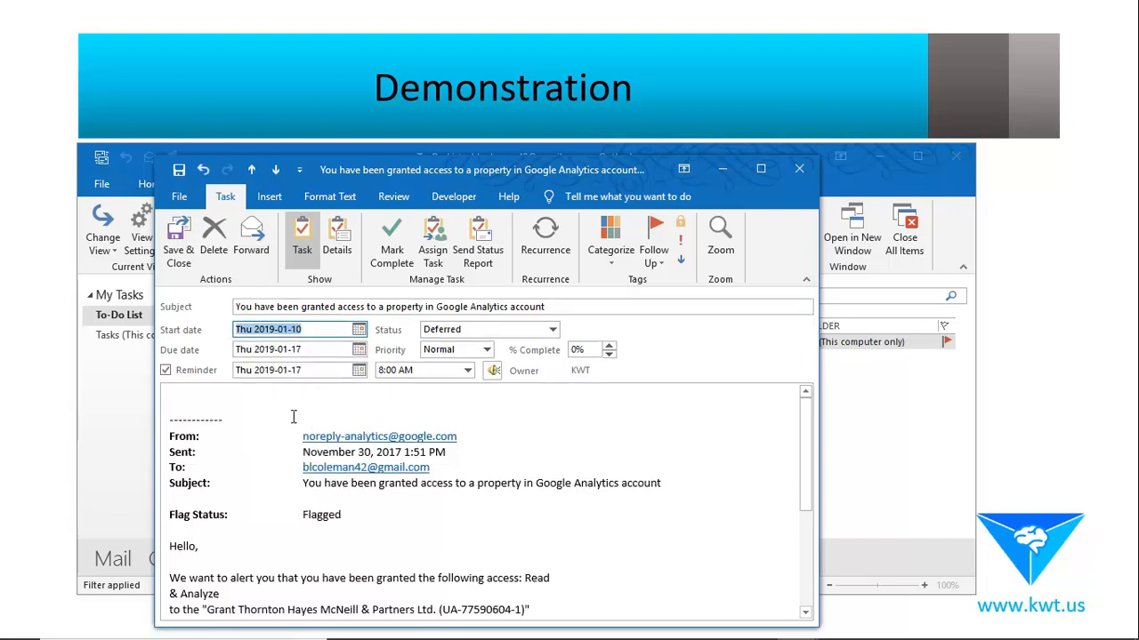
click(480, 411)
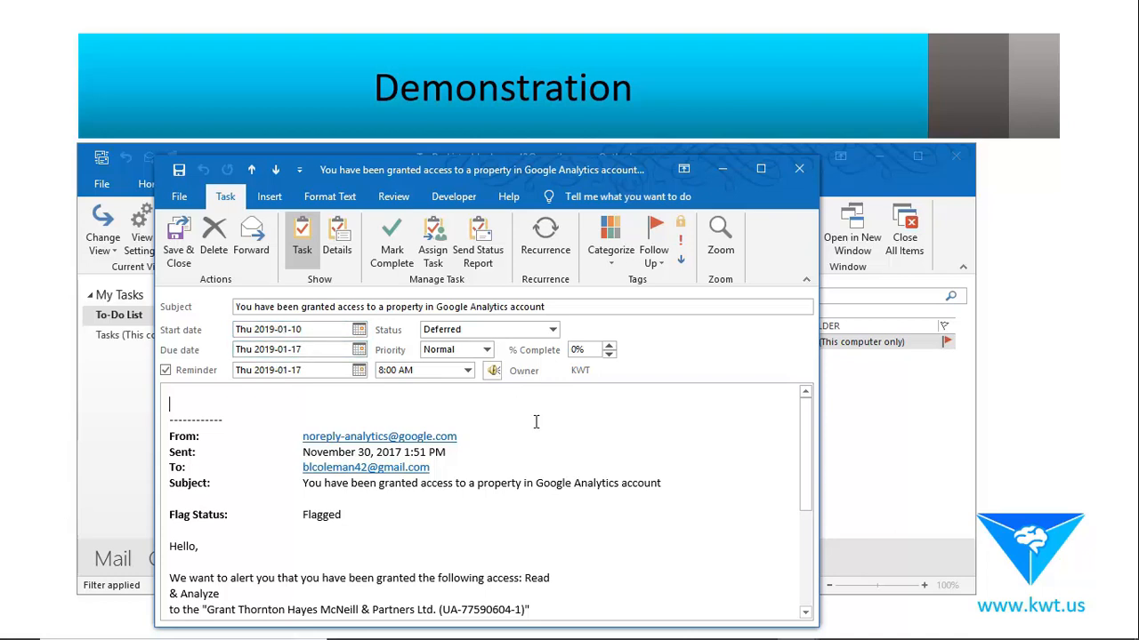
Set the Google Analytics access task's due date to 2019-01-24.
click(359, 350)
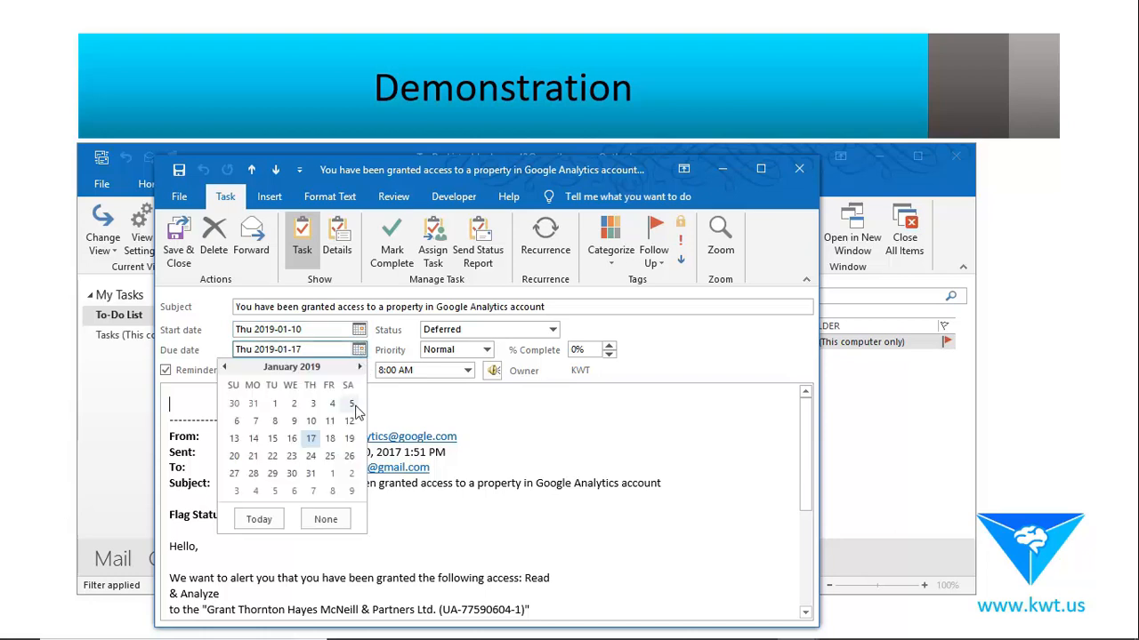
click(310, 456)
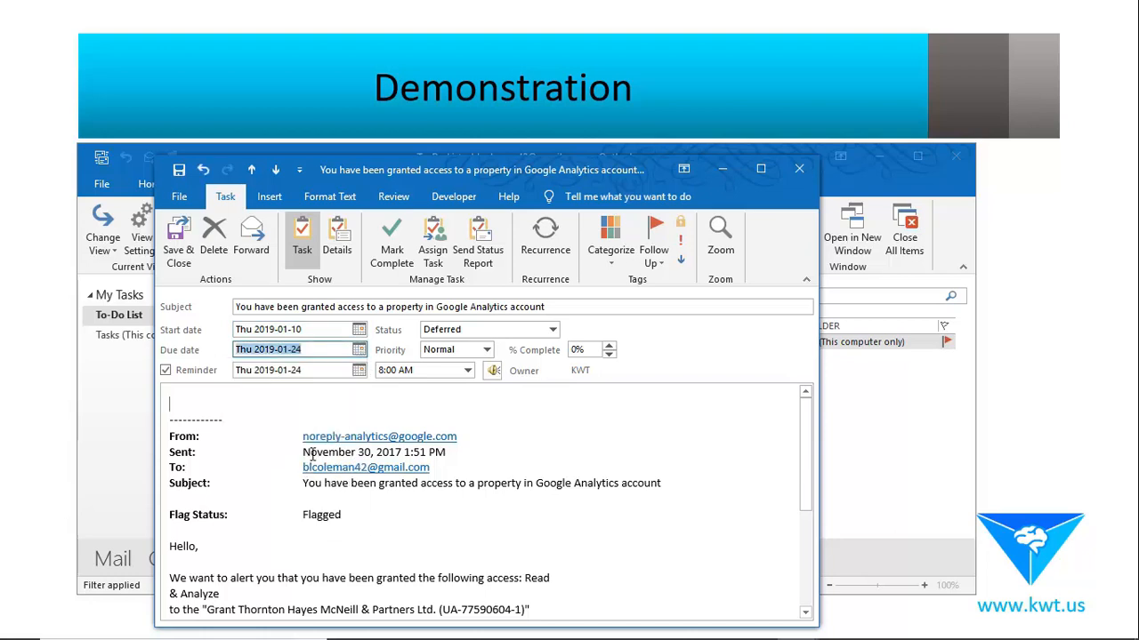
click(274, 410)
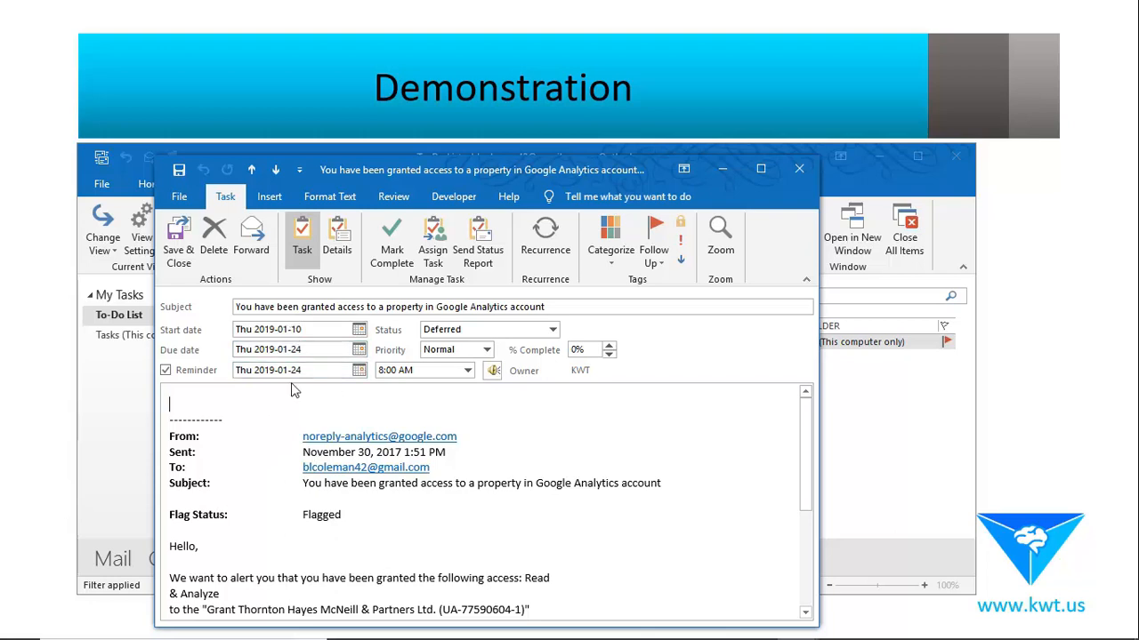
Set the Google Analytics access task's start date to 2019-01-03, then save and close the task.
click(358, 329)
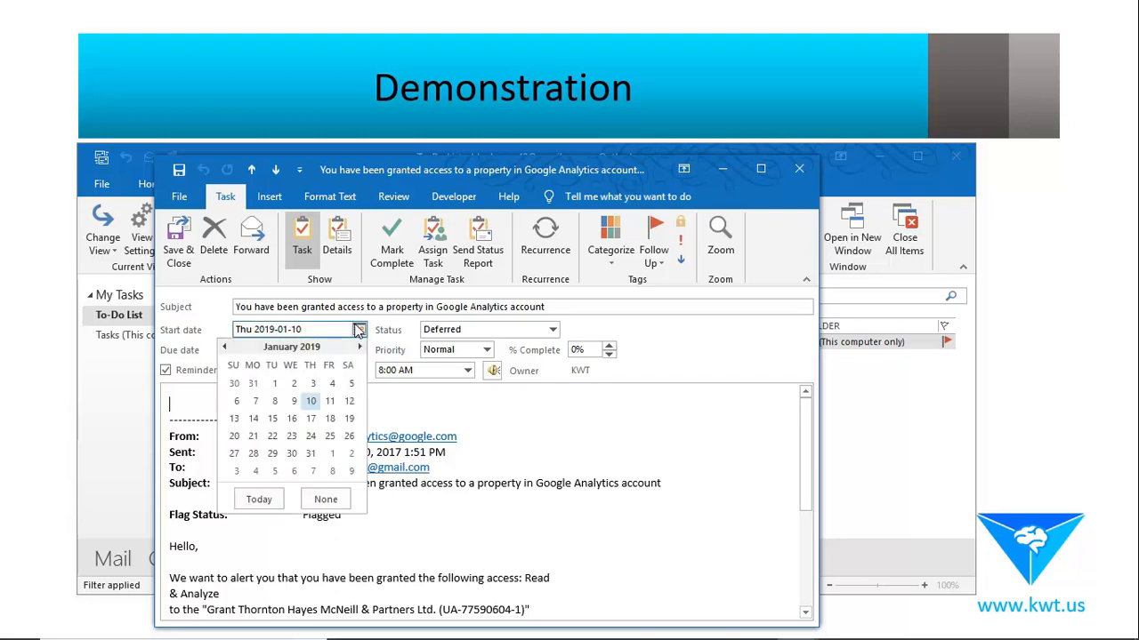
click(358, 329)
click(359, 329)
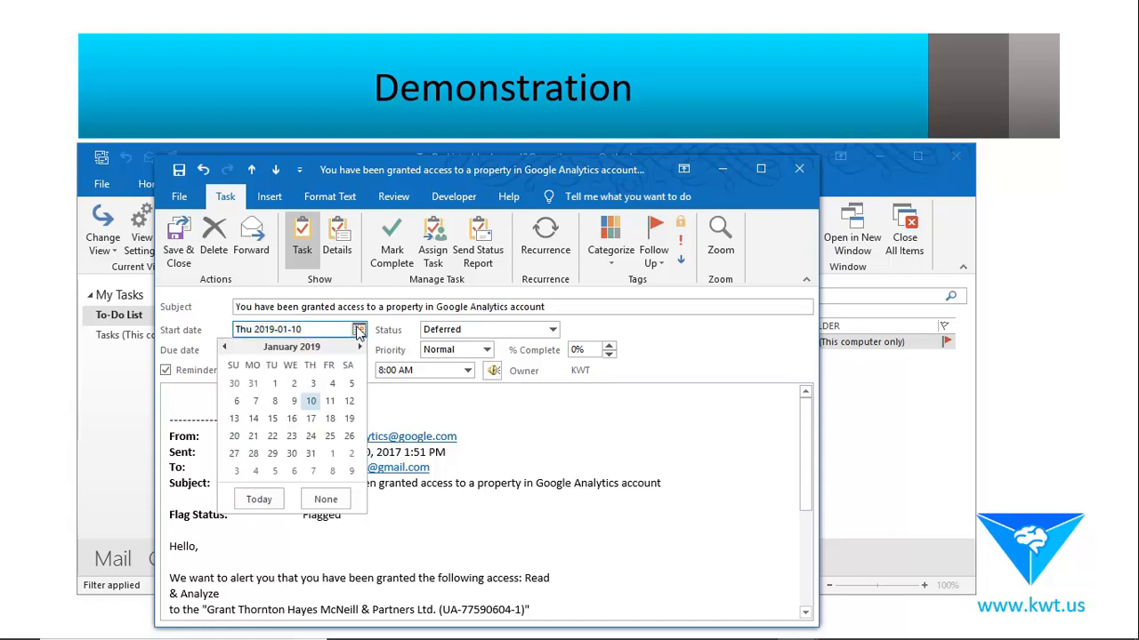
click(314, 385)
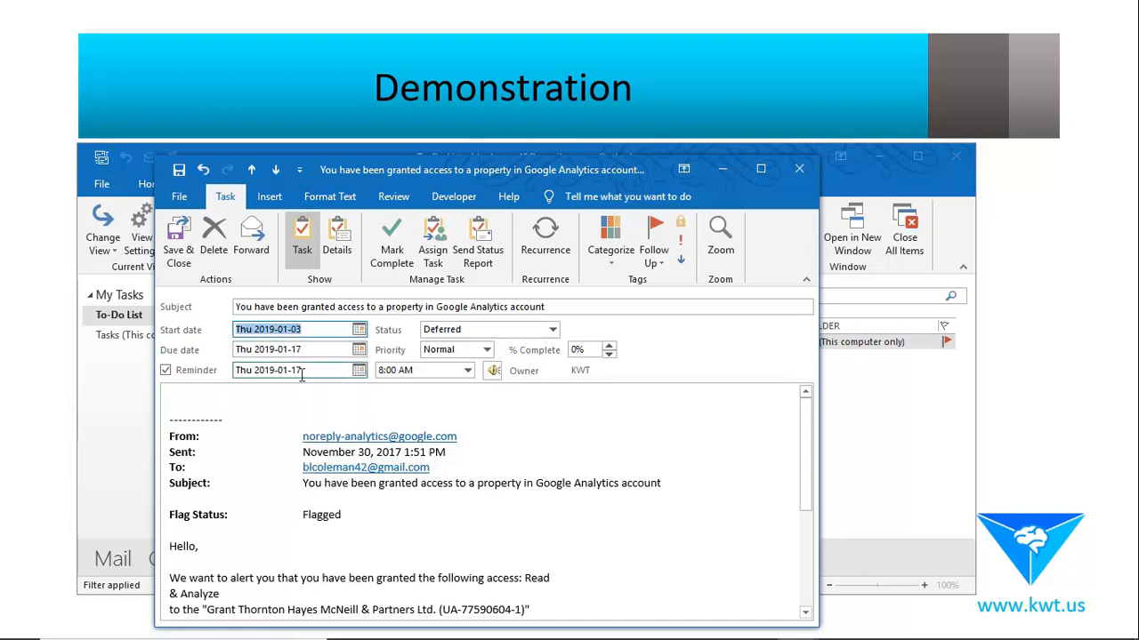
click(280, 405)
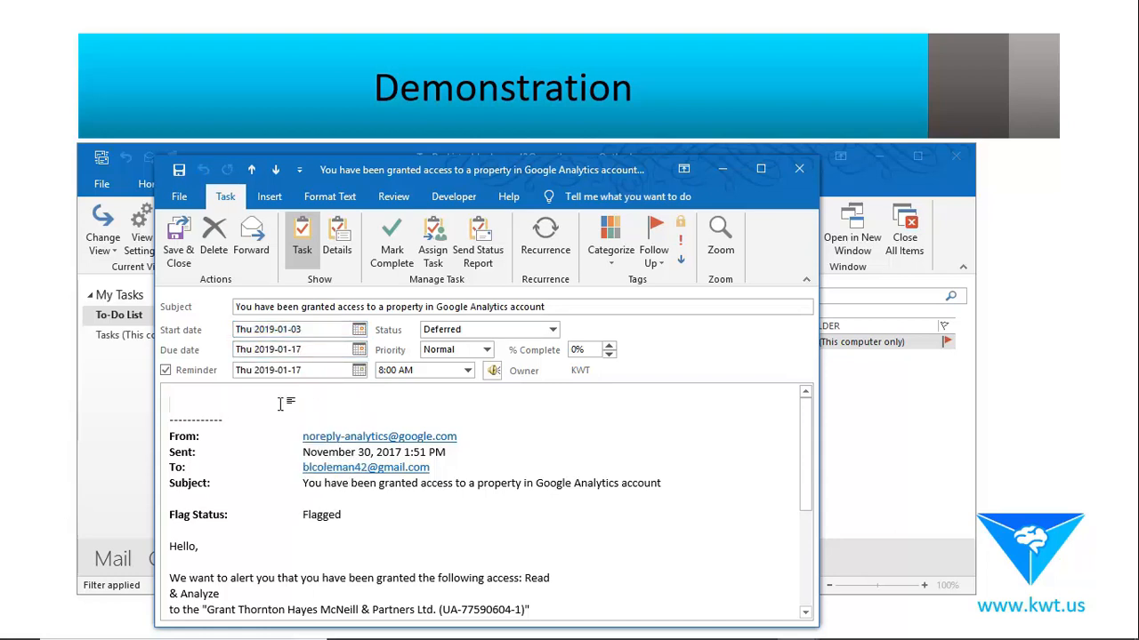
click(178, 239)
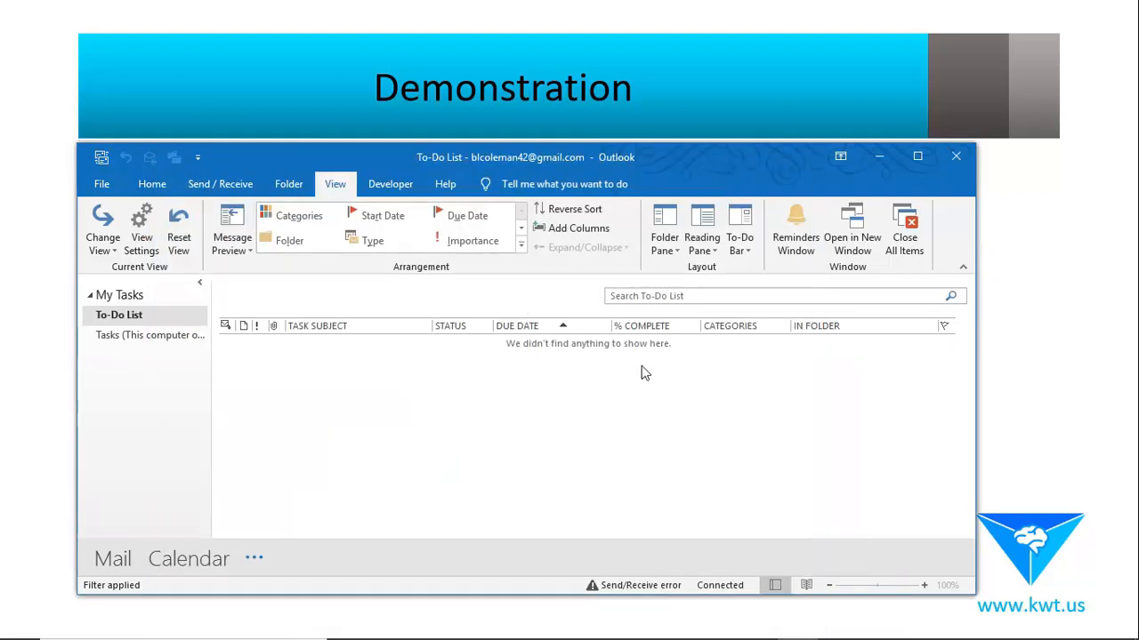
Show the Tasks (This computer only) folder in the Next 7 Days view.
click(125, 338)
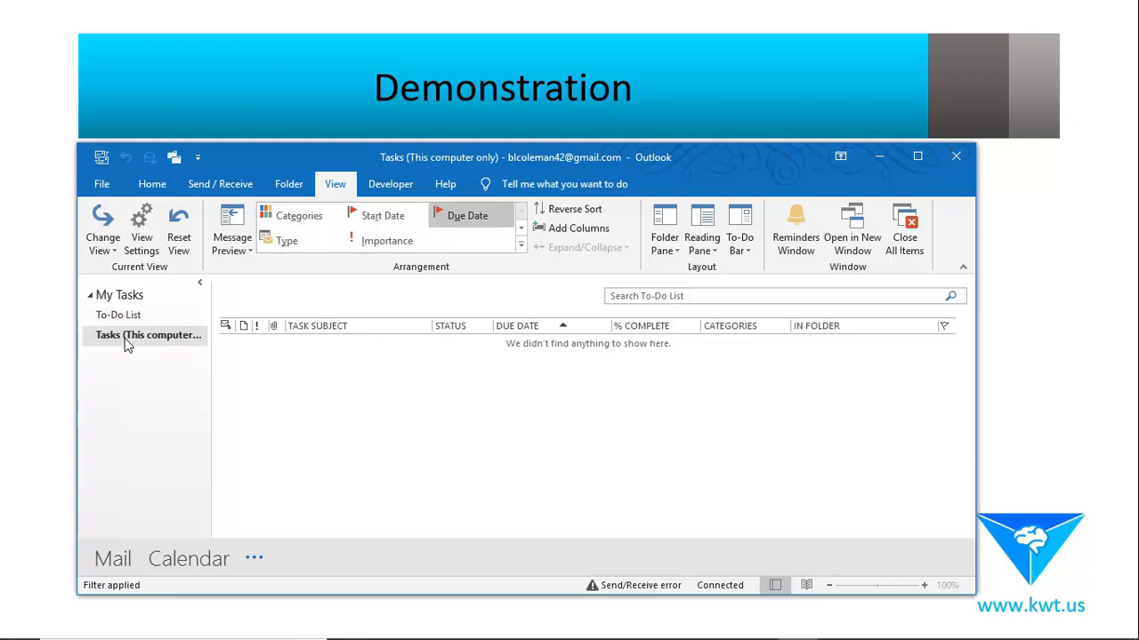
click(103, 238)
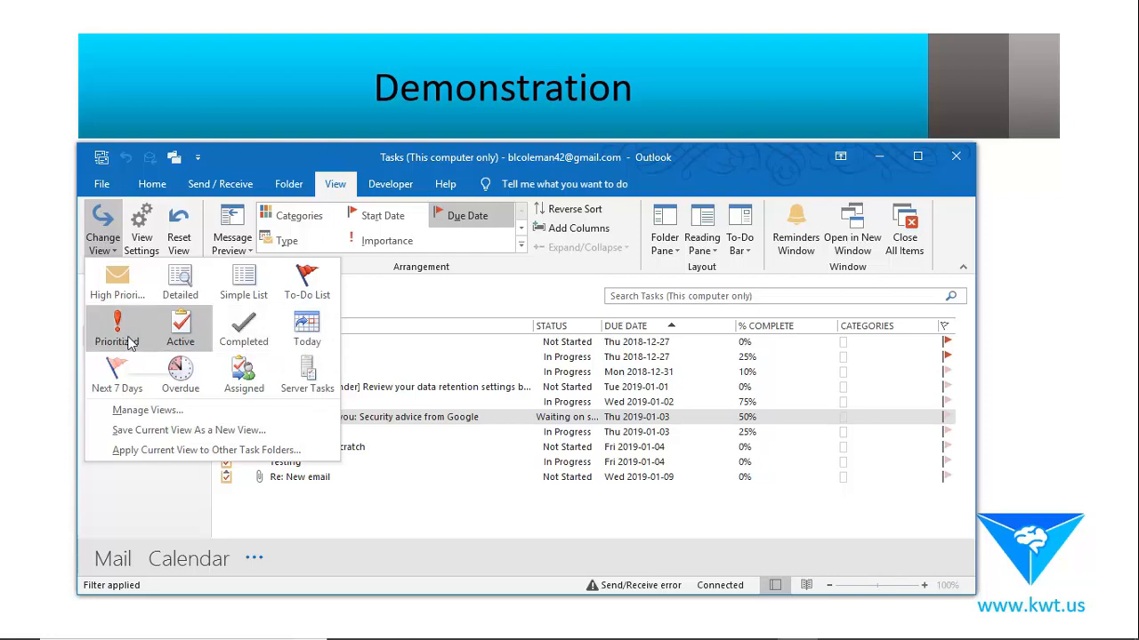
click(116, 373)
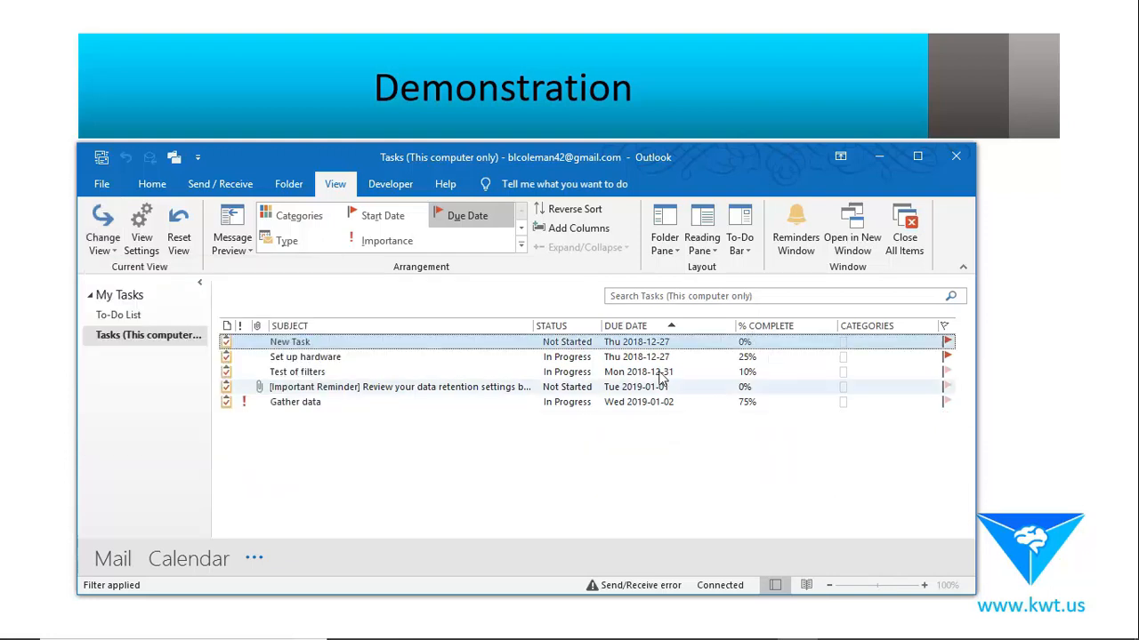
Set the priority of the task named New Task to High and save and close it.
double_click(423, 346)
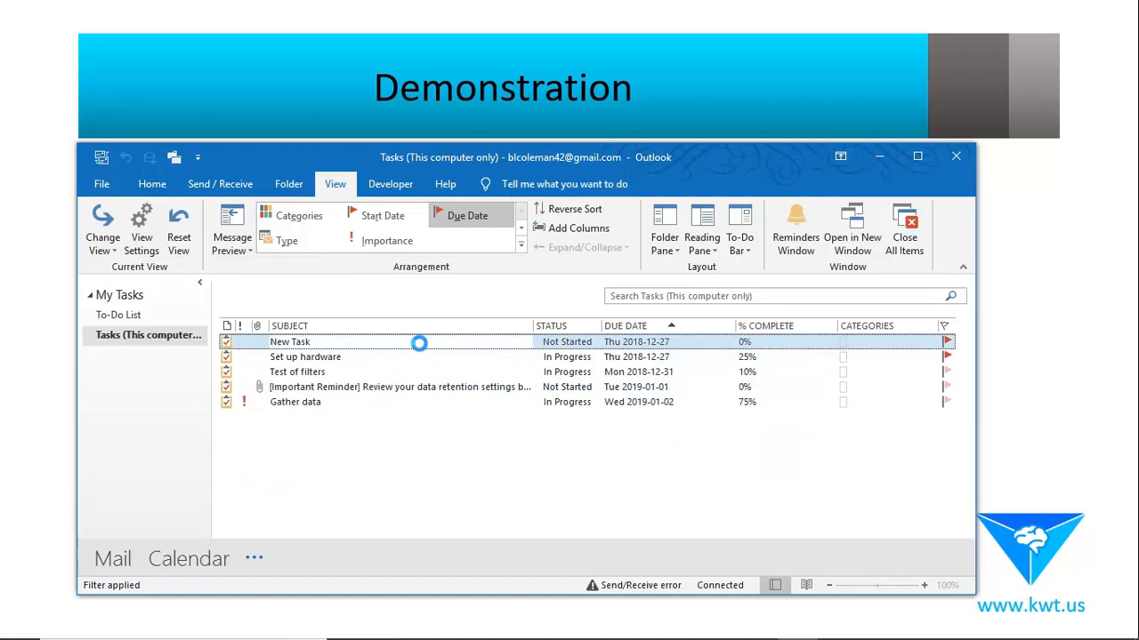
click(488, 365)
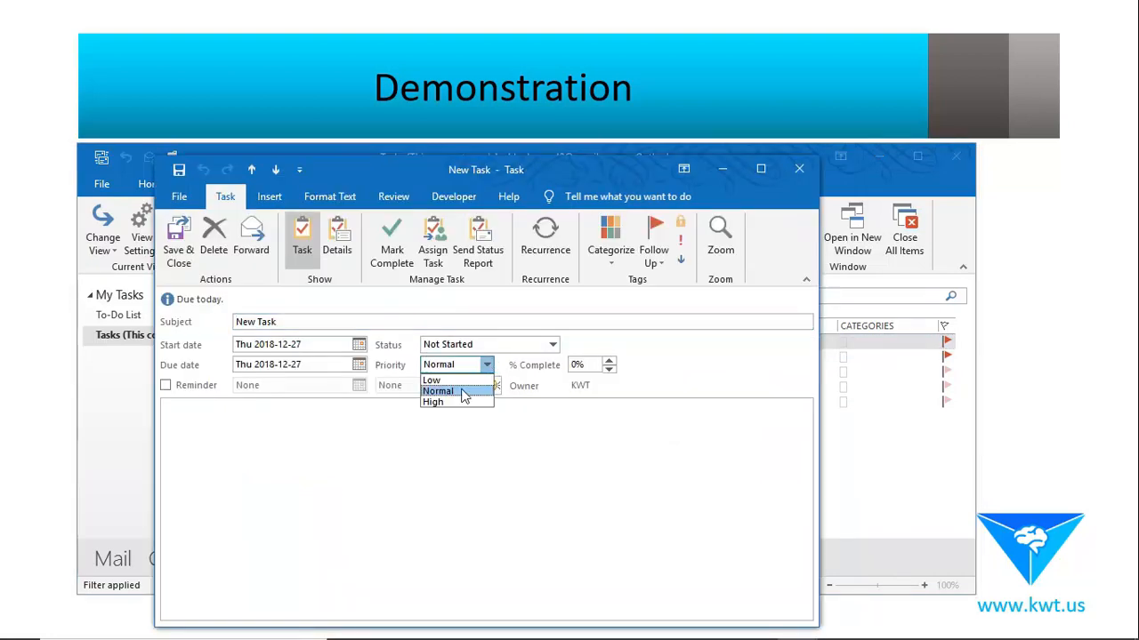
click(458, 402)
click(178, 245)
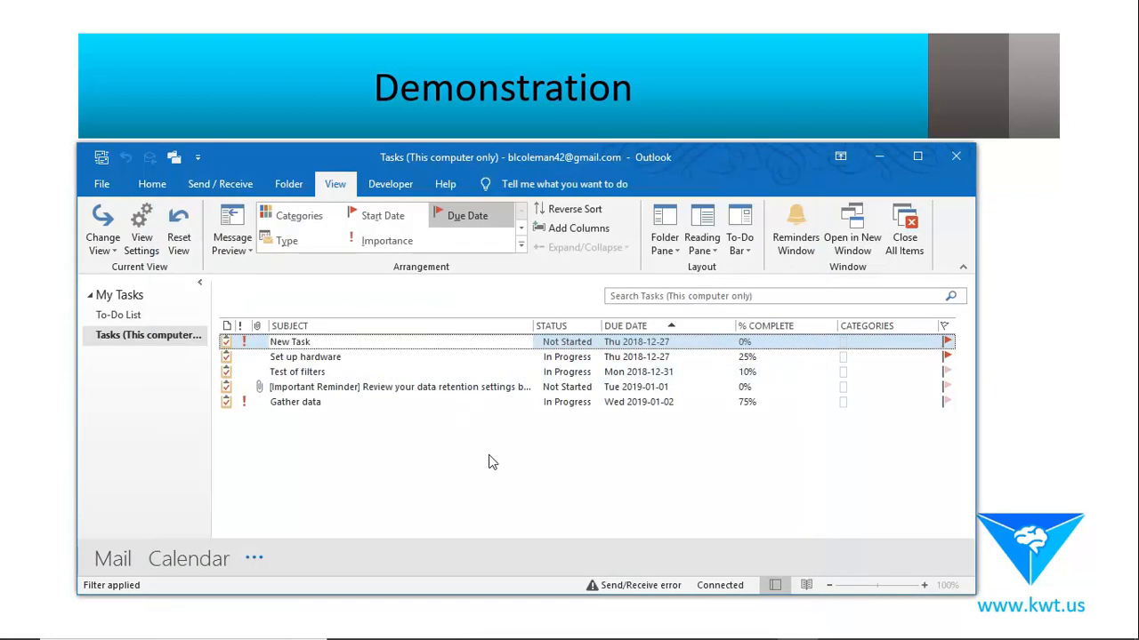
Set the priority of the Set up hardware task to Low and save and close it.
click(485, 373)
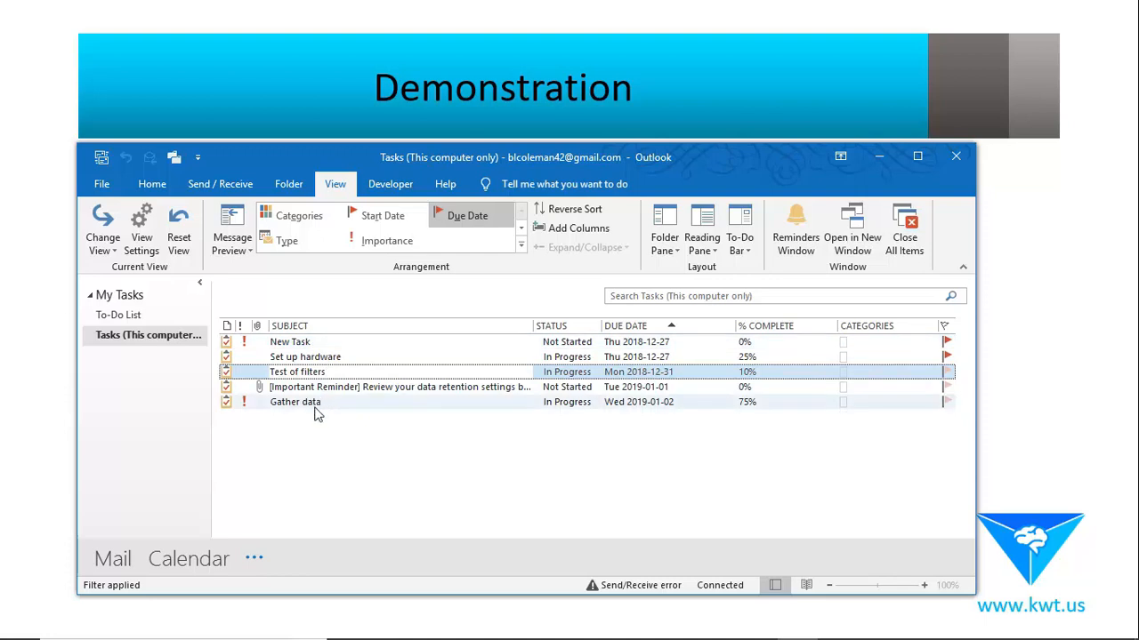
click(347, 357)
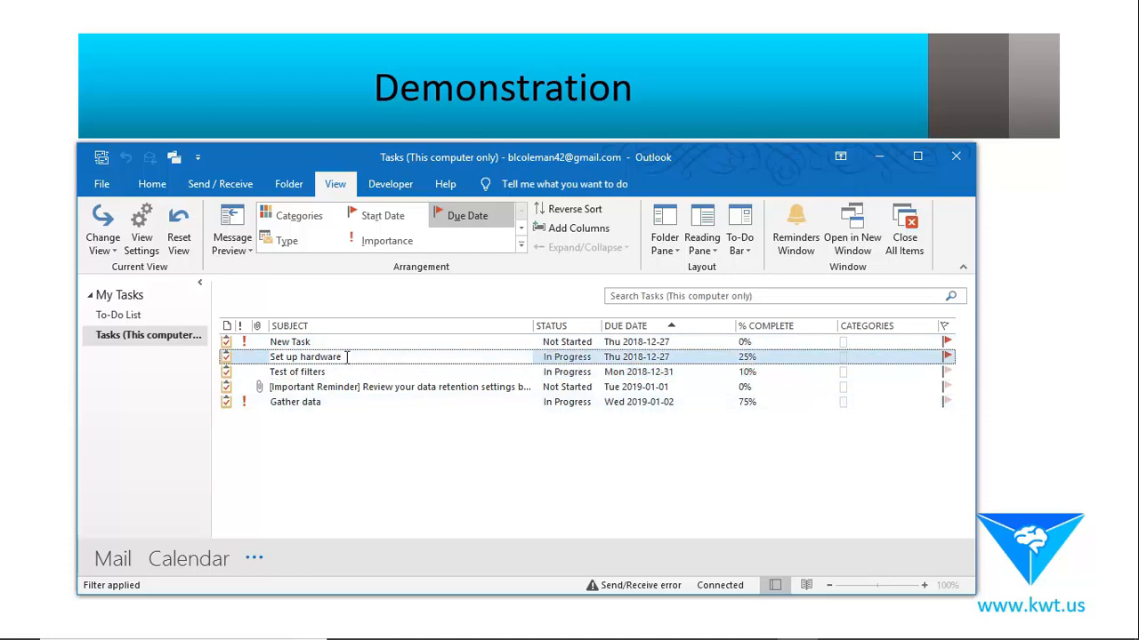
double_click(339, 357)
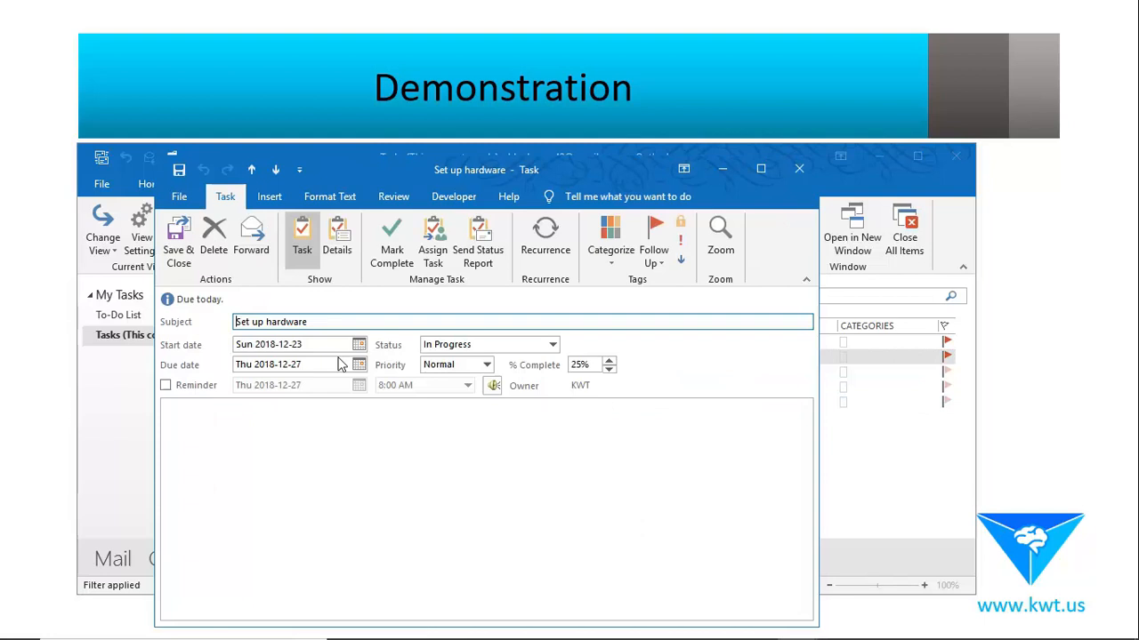
click(488, 365)
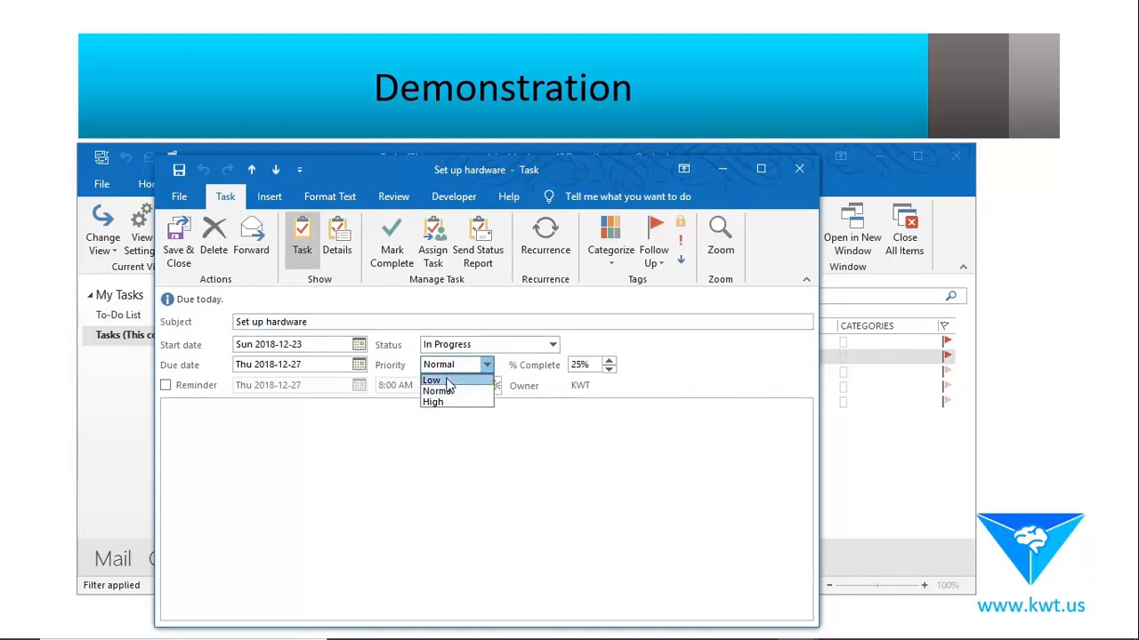
click(450, 381)
click(169, 254)
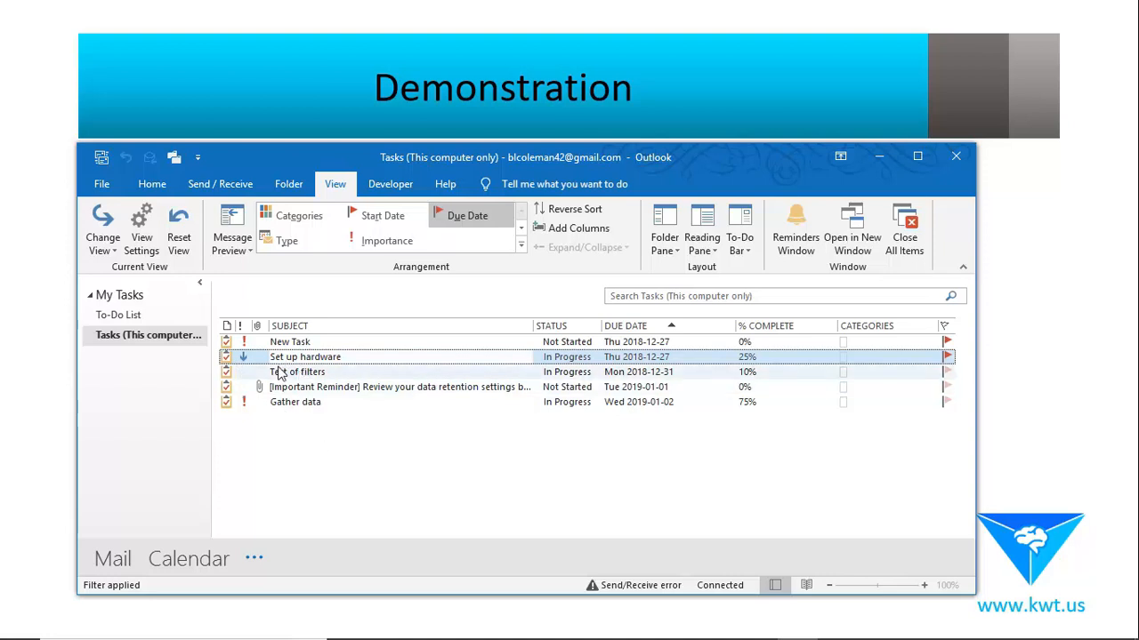
click(300, 343)
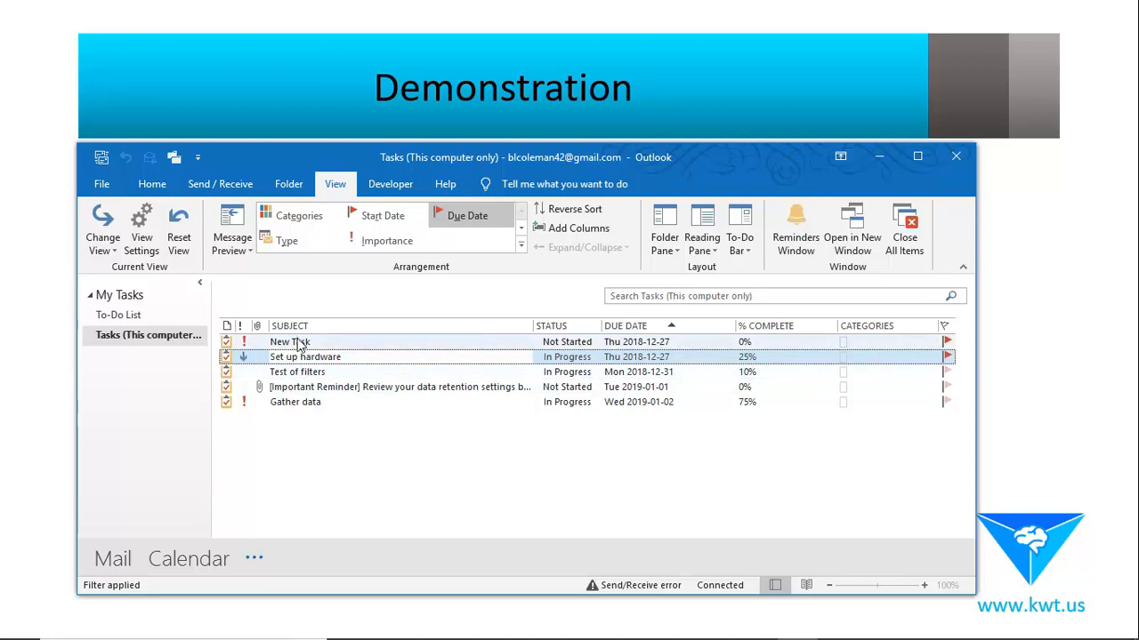
click(311, 403)
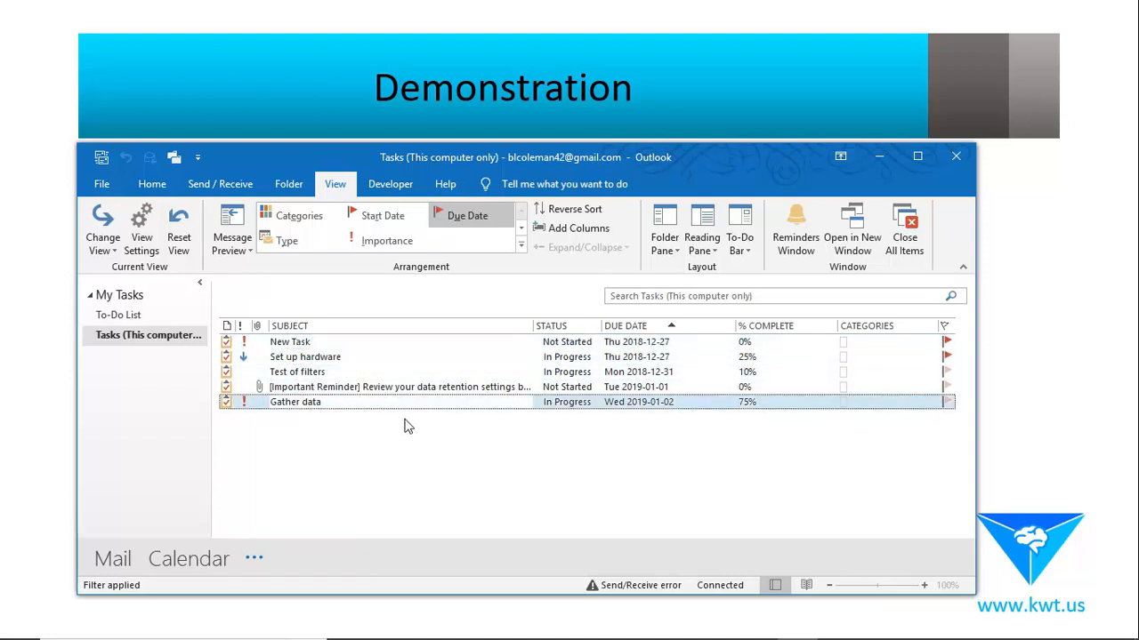
click(309, 373)
click(307, 357)
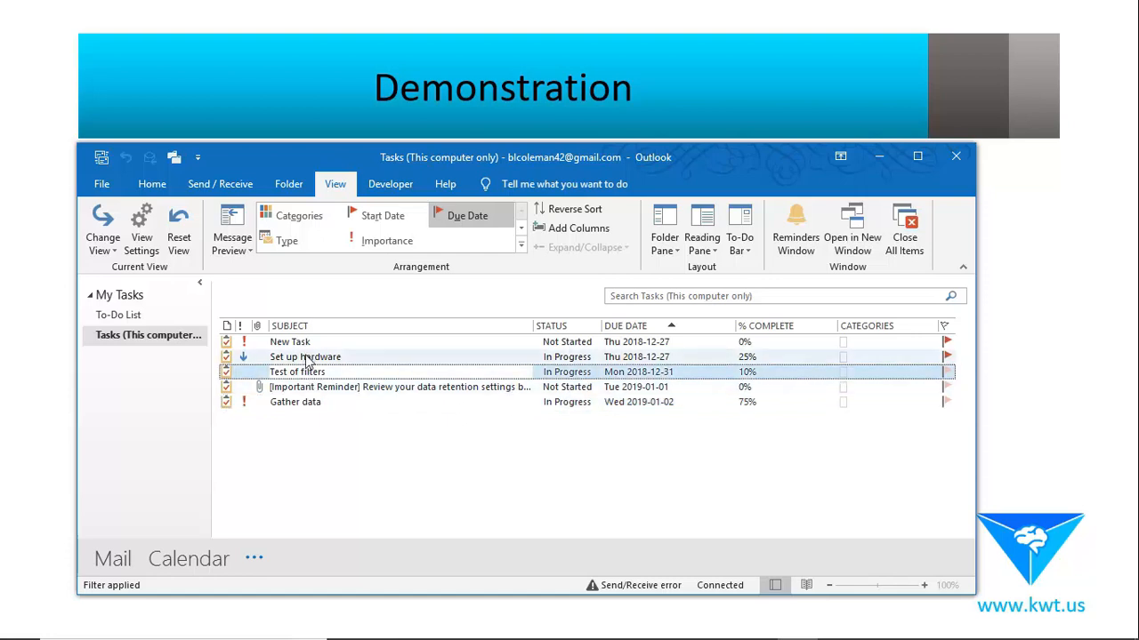